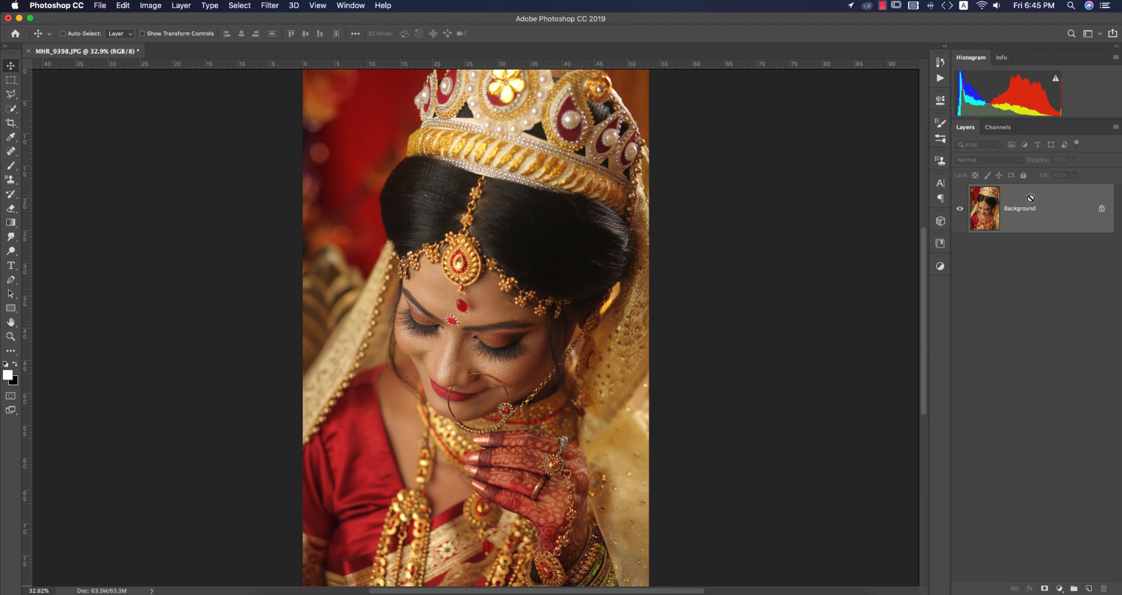
Duplicate the Background layer and open the copy in the Camera Raw Filter.
{"action": "key", "text": "super+j"}
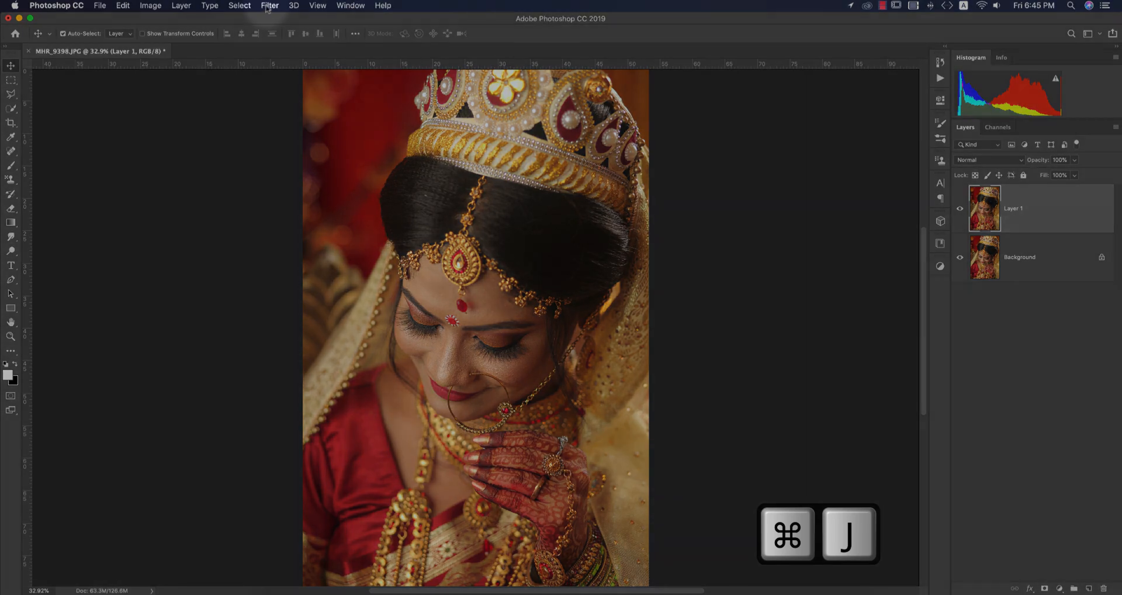
{"action": "left_click", "coordinate": [269, 5]}
{"action": "left_click", "coordinate": [587, 150]}
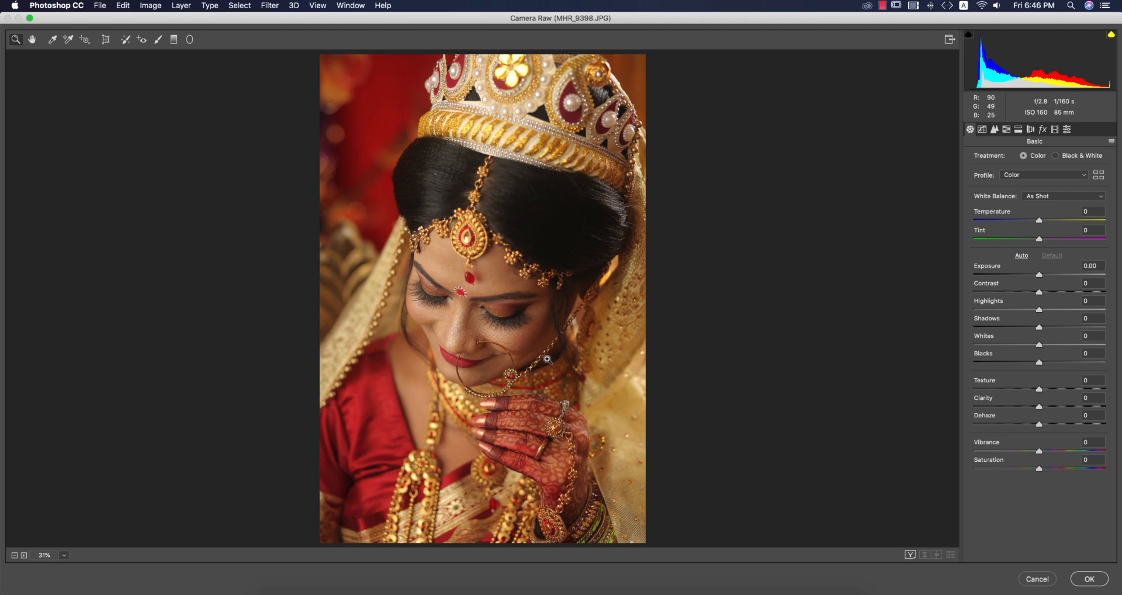
Activate Spot Removal for the bride's face at 100% zoom and turn on Visualize Spots.
{"action": "left_click", "coordinate": [480, 344]}
{"action": "left_click", "coordinate": [481, 345]}
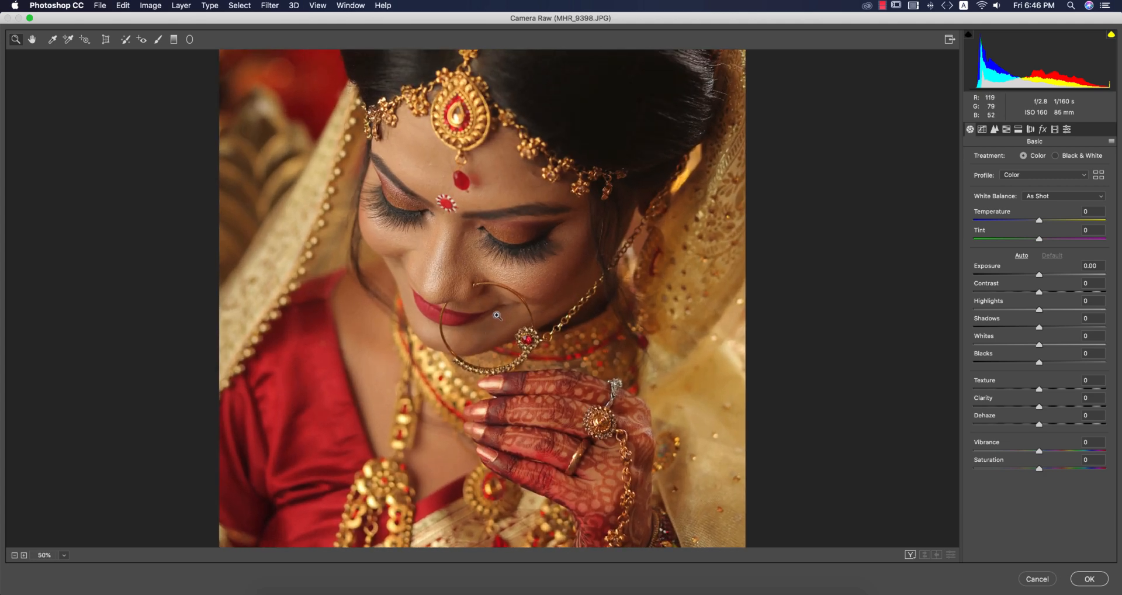
{"action": "left_click", "coordinate": [497, 277]}
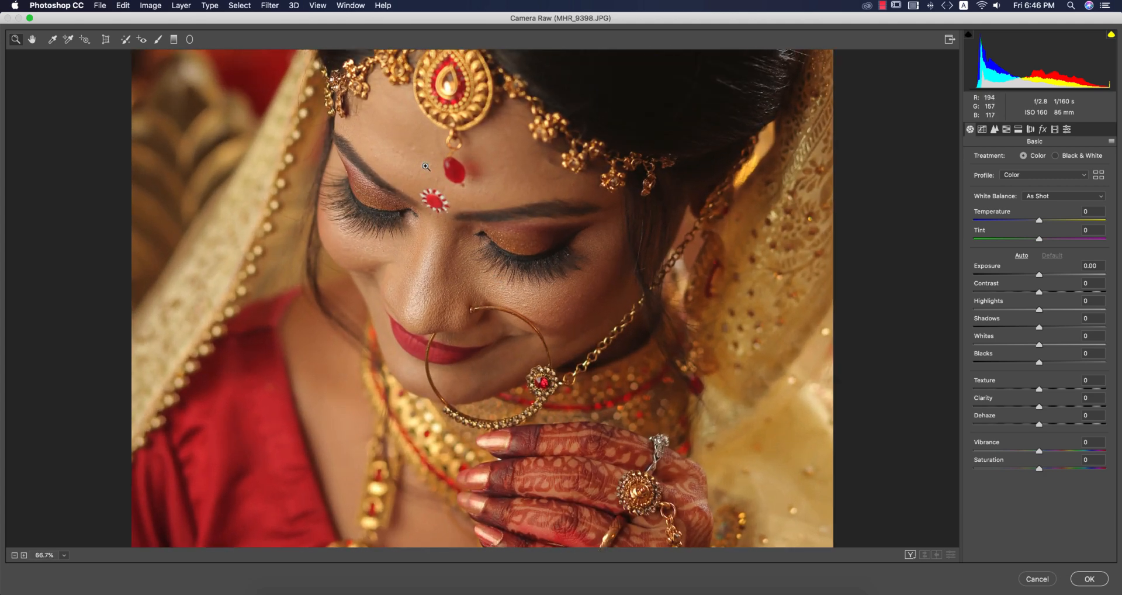
{"action": "left_click_drag", "start_coordinate": [521, 357], "coordinate": [588, 446]}
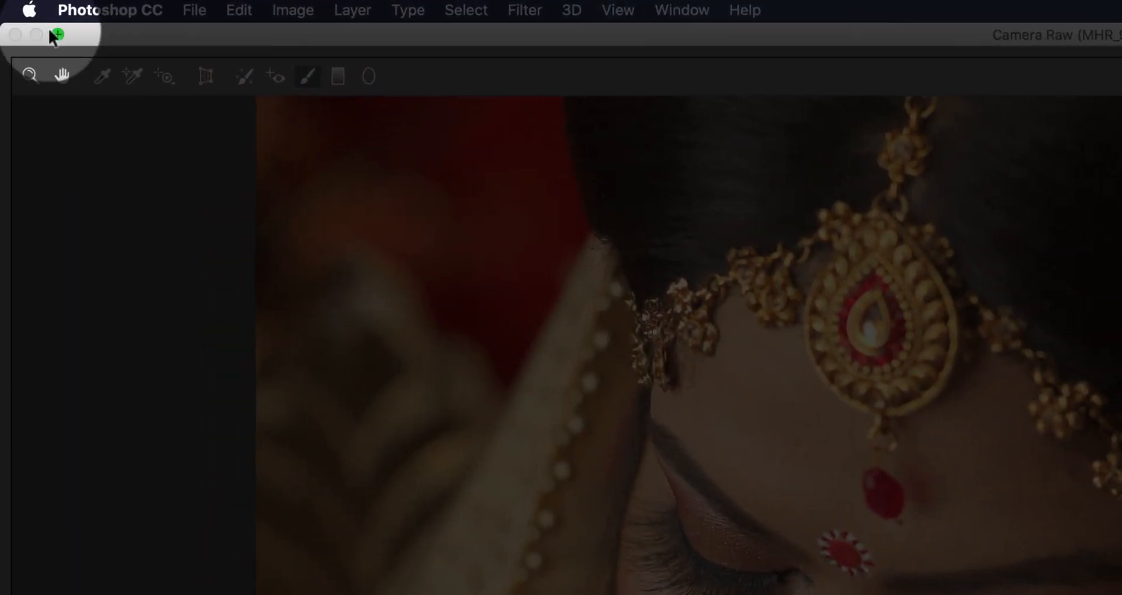
{"action": "left_click", "coordinate": [110, 39]}
{"action": "left_click", "coordinate": [251, 78]}
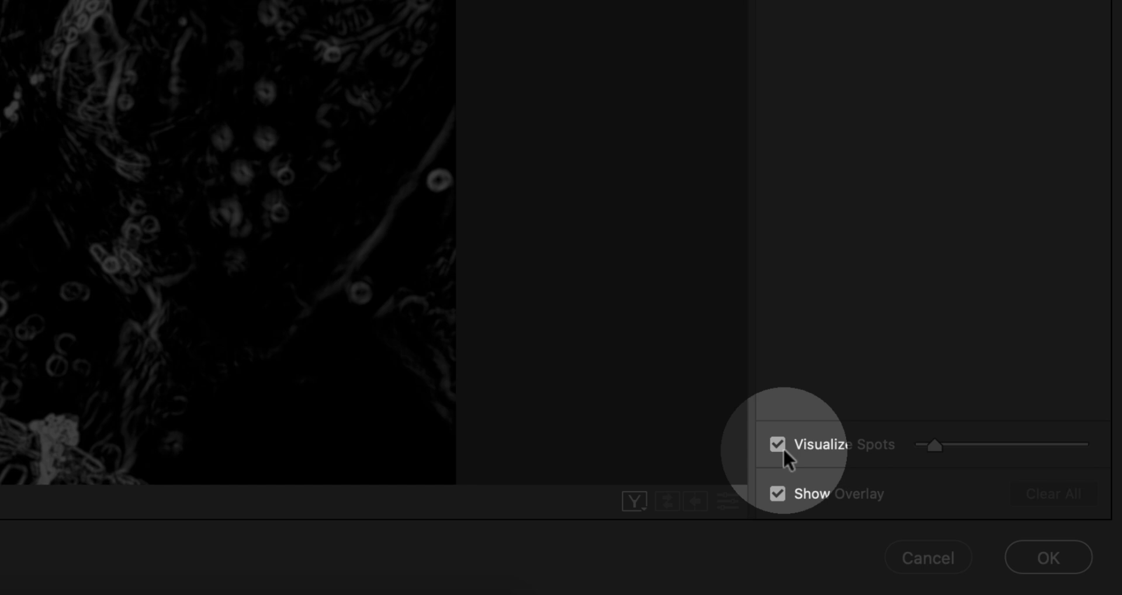
{"action": "key", "text": "alt"}
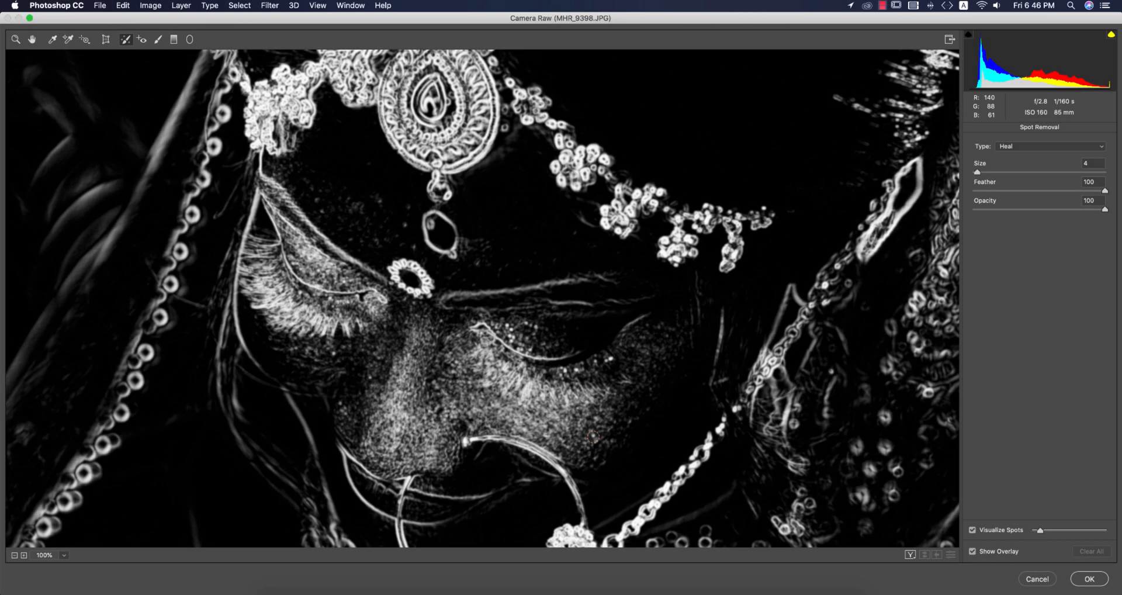
Heal the blemish on the cheek beside the nose ring, reposition its sample source and turn off Visualize Spots.
{"action": "left_click", "coordinate": [593, 437]}
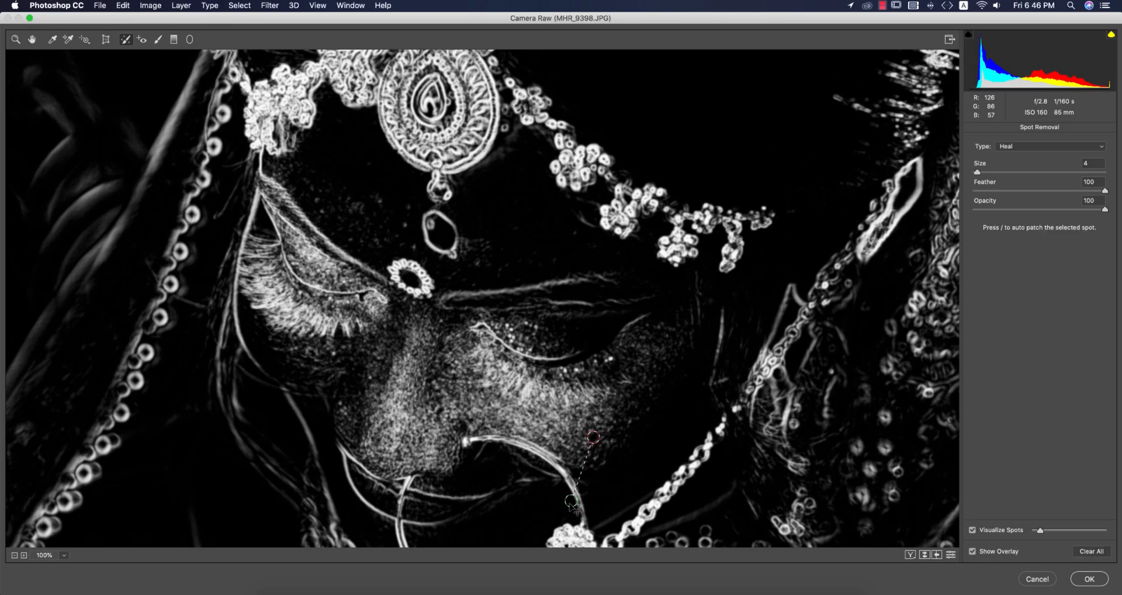
{"action": "left_click_drag", "start_coordinate": [570, 503], "coordinate": [564, 501]}
{"action": "key", "text": "y"}
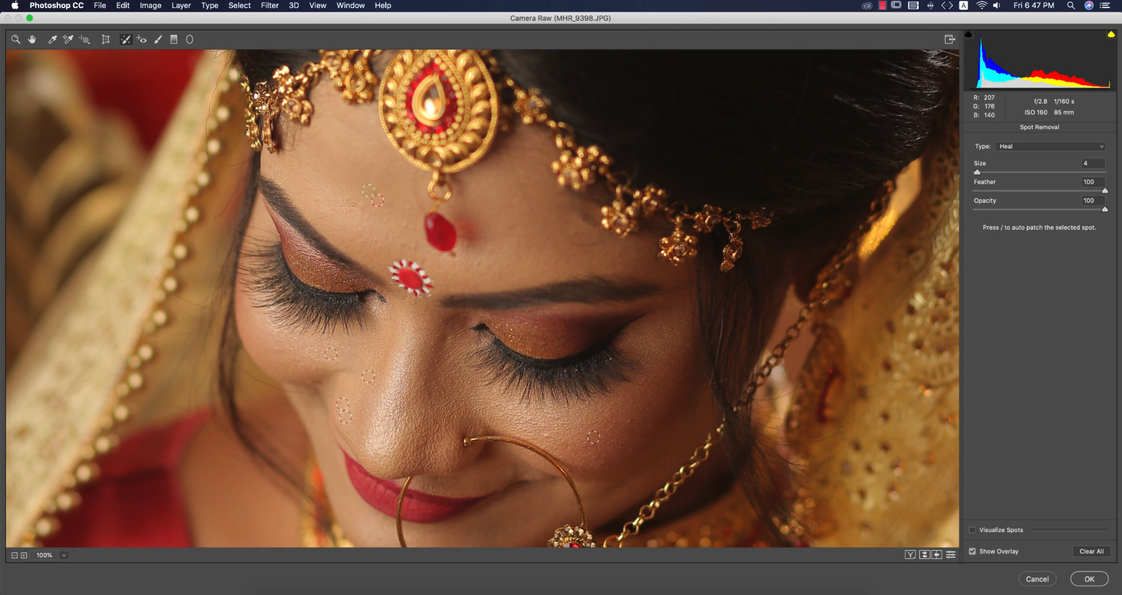
Heal the remaining small blemishes on the forehead and on the cheek near the nose ring.
{"action": "left_click", "coordinate": [315, 198]}
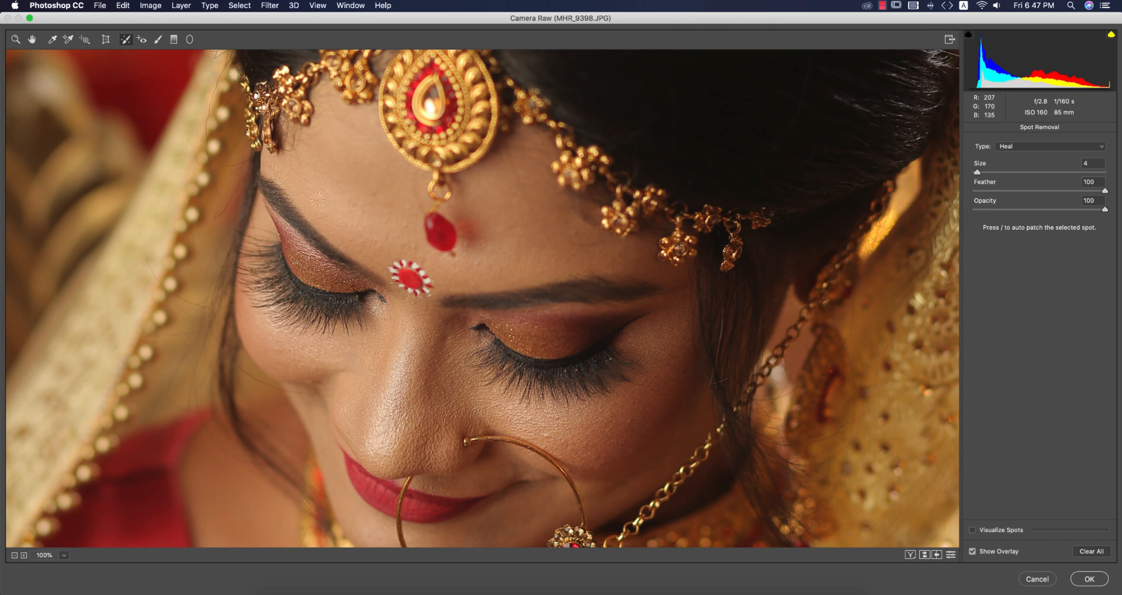
{"action": "left_click", "coordinate": [574, 232]}
{"action": "scroll", "coordinate": [483, 298], "scroll_direction": "down", "scroll_amount": 10}
{"action": "scroll", "coordinate": [483, 298], "scroll_direction": "down", "scroll_amount": 8}
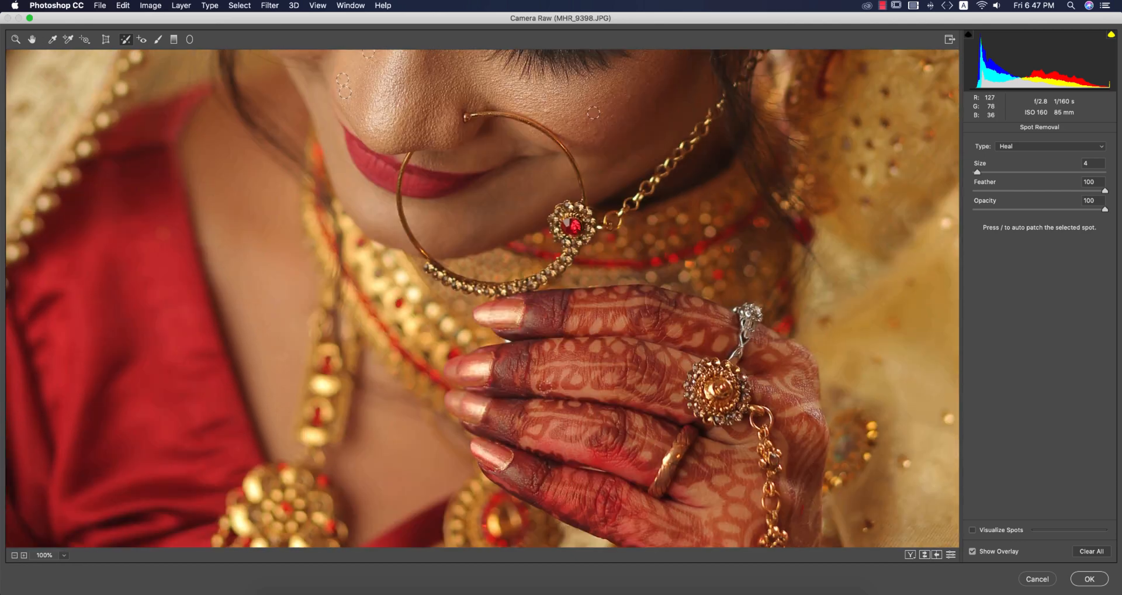
{"action": "scroll", "coordinate": [483, 298], "scroll_direction": "up", "scroll_amount": 12}
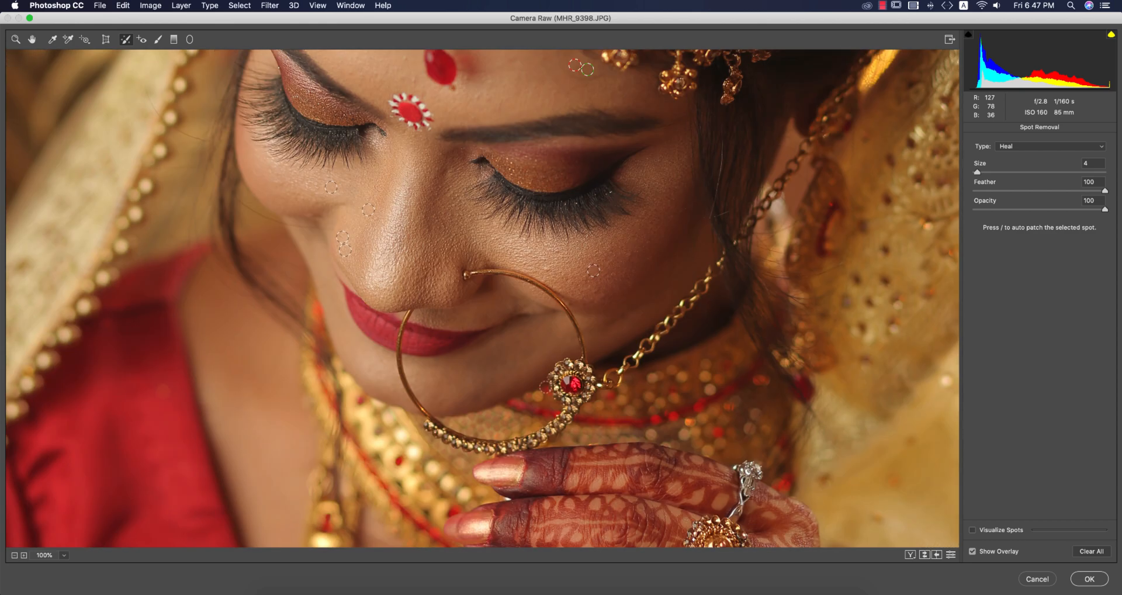
{"action": "left_click", "coordinate": [602, 297]}
{"action": "left_click", "coordinate": [546, 269]}
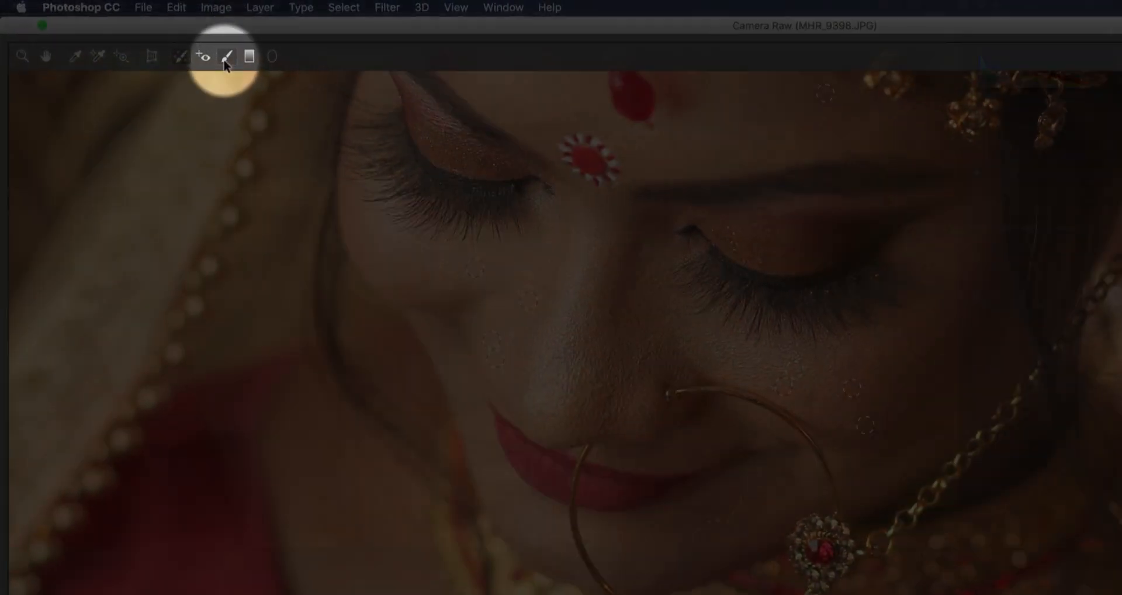
Start a new Adjustment Brush correction with its pin on the nose, using brush size 10.
{"action": "left_click", "coordinate": [159, 39]}
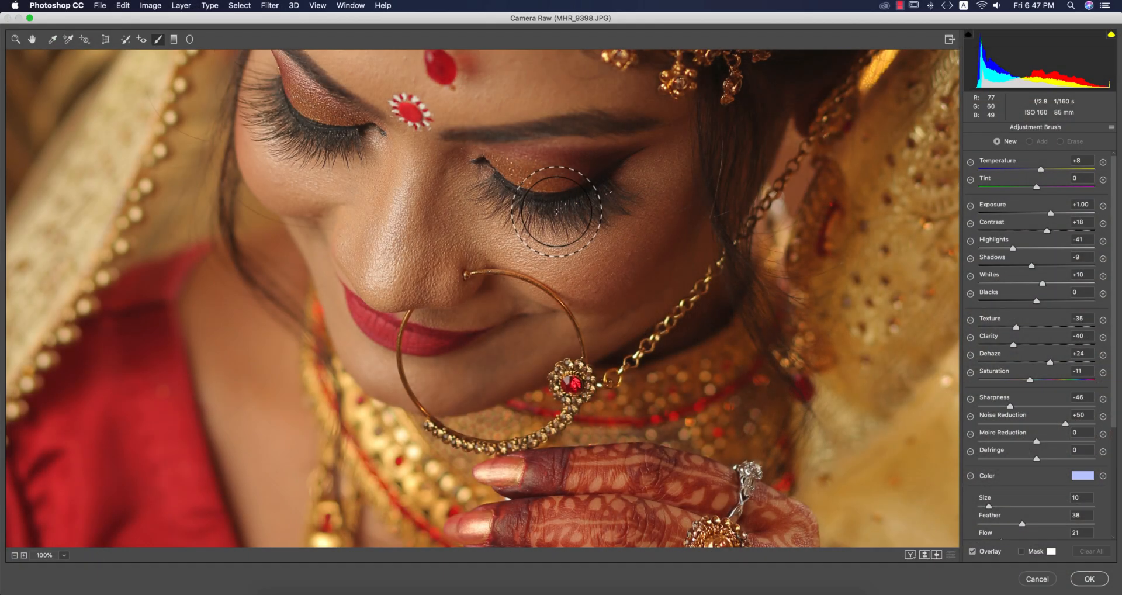
{"action": "key", "text": "super+minus"}
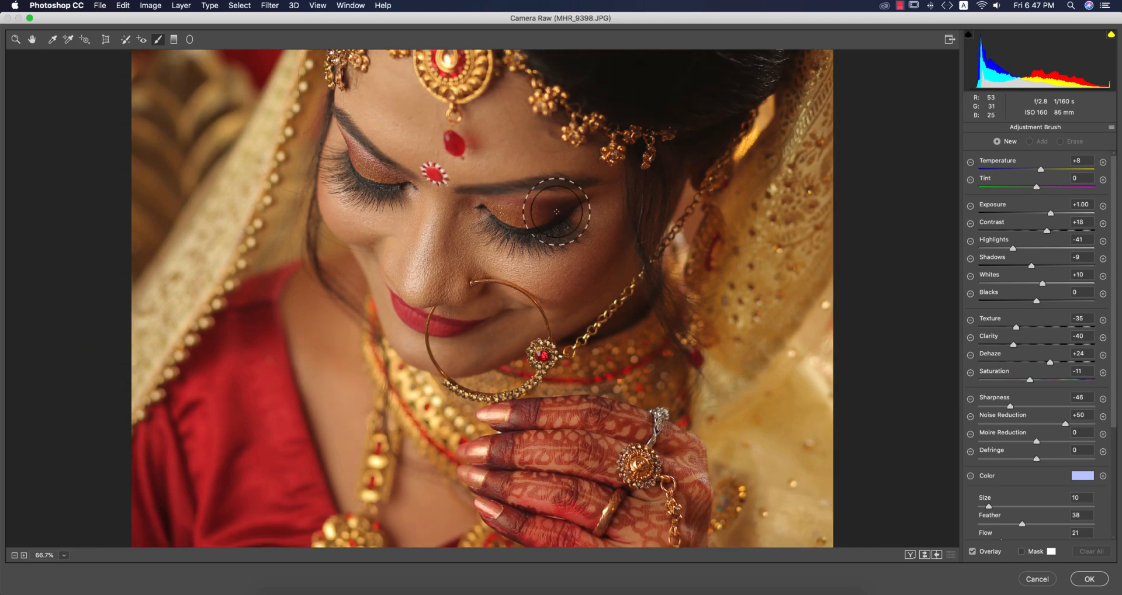
{"action": "scroll", "coordinate": [605, 321], "scroll_direction": "up", "scroll_amount": 5}
{"action": "scroll", "coordinate": [605, 321], "scroll_direction": "down", "scroll_amount": 2}
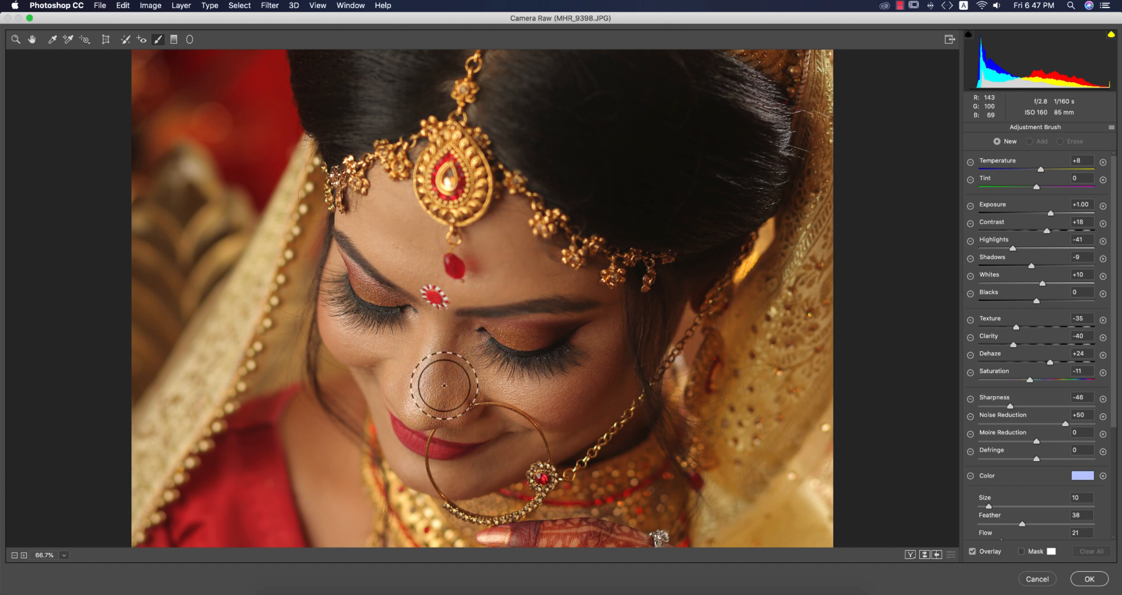
{"action": "left_click", "coordinate": [451, 378]}
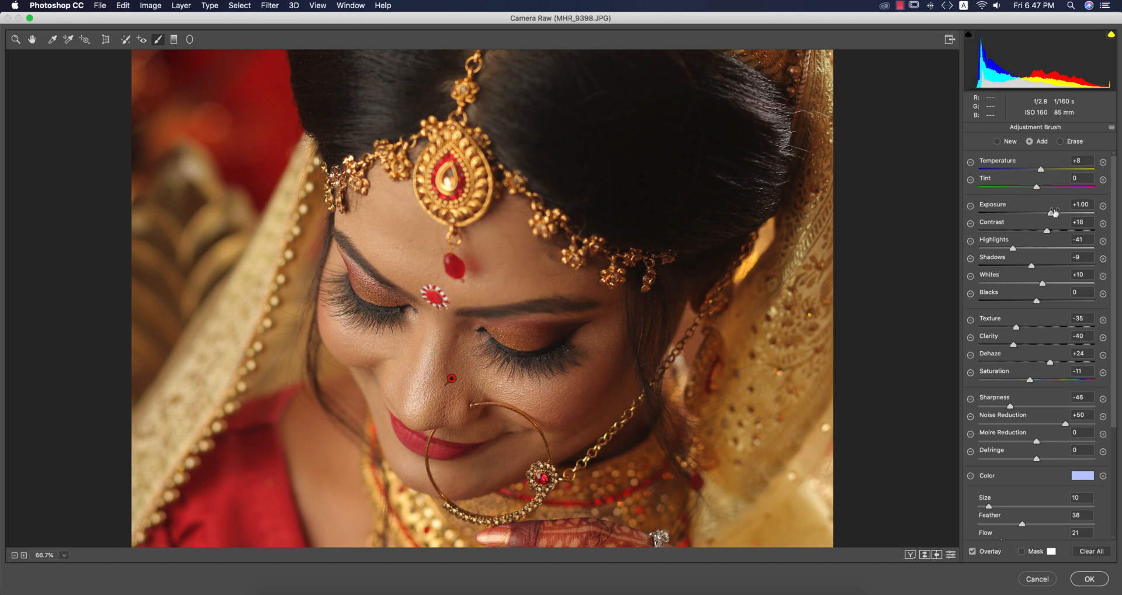
Set the skin brush correction's Exposure to +0.90 and Contrast to +5.
{"action": "left_click", "coordinate": [1088, 203]}
{"action": "left_click_drag", "start_coordinate": [1052, 215], "coordinate": [1050, 215]}
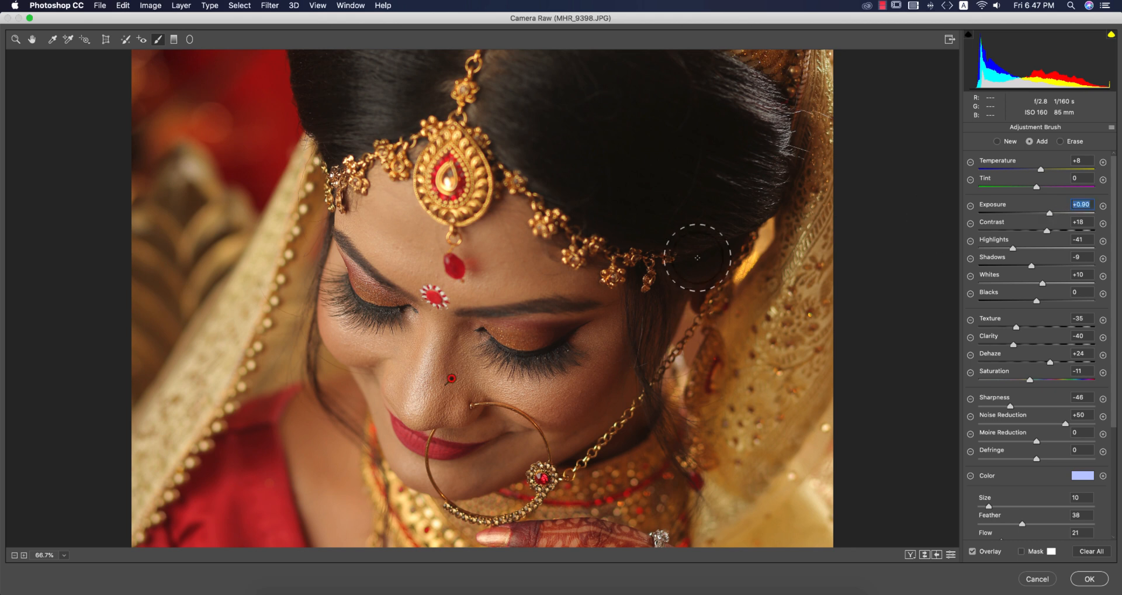
{"action": "mouse_move", "coordinate": [533, 401]}
{"action": "left_mouse_down"}
{"action": "mouse_move", "coordinate": [574, 391]}
{"action": "mouse_move", "coordinate": [514, 391]}
{"action": "left_mouse_up"}
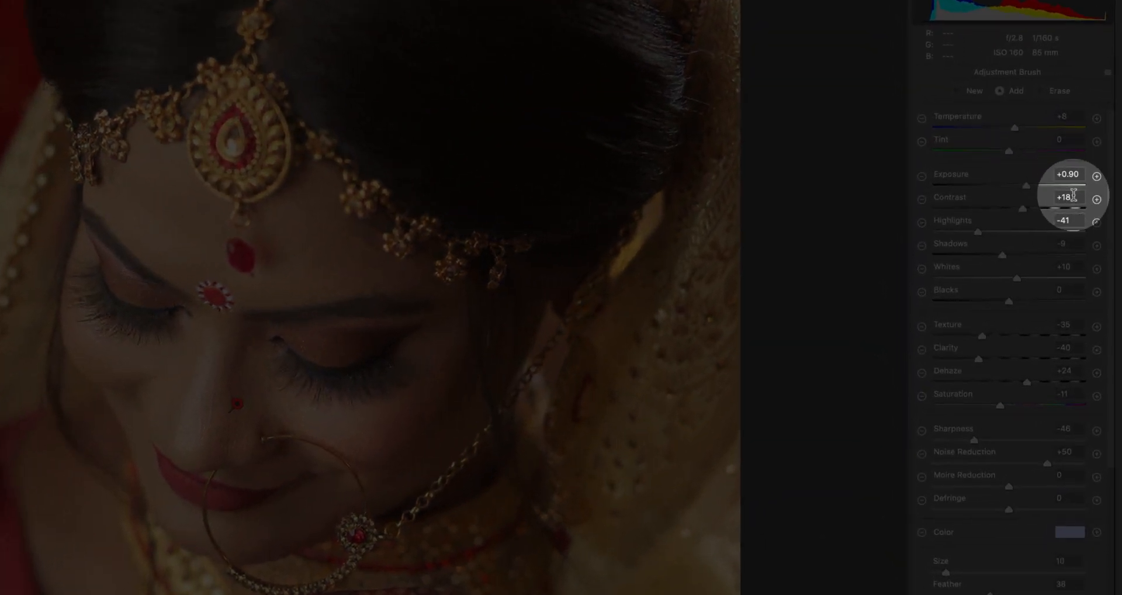
{"action": "left_click_drag", "start_coordinate": [1083, 209], "coordinate": [1044, 209]}
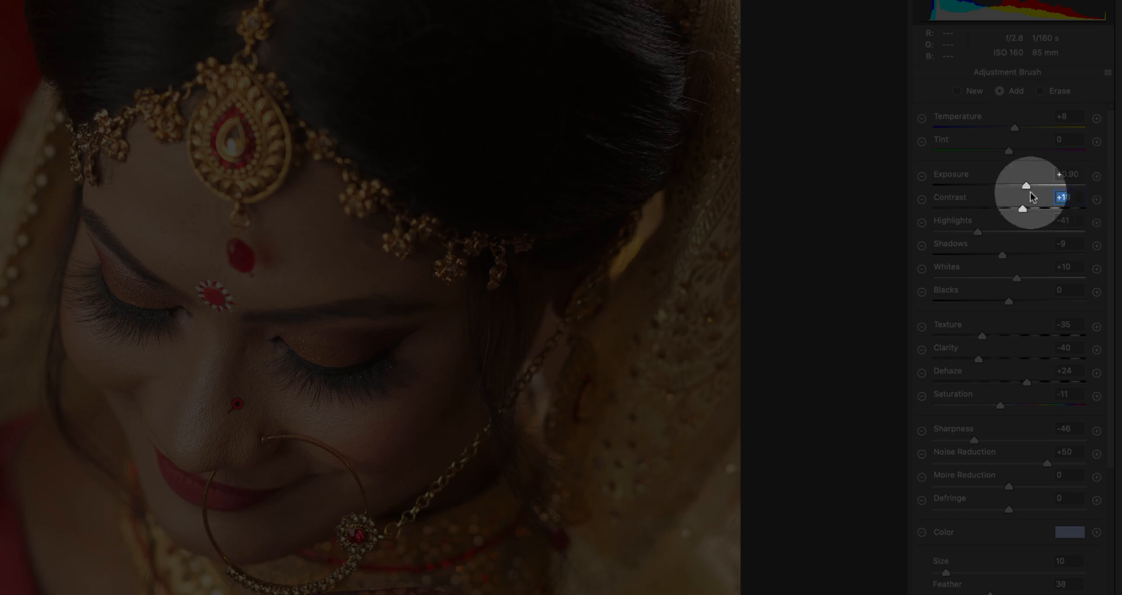
{"action": "type", "text": "5"}
{"action": "left_click", "coordinate": [1075, 216]}
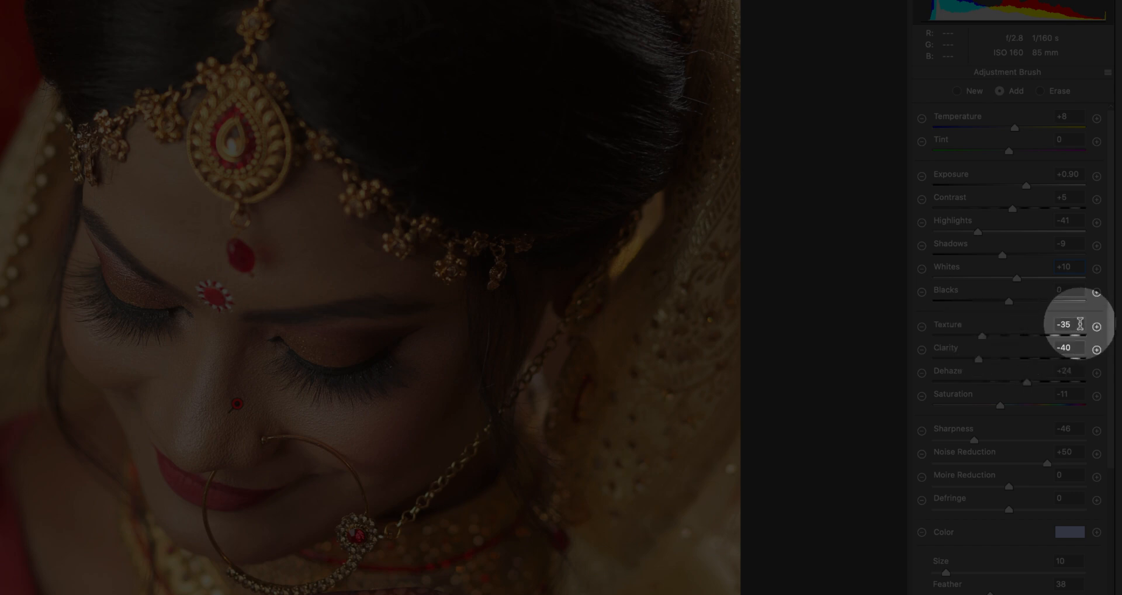
Set the brush correction's Texture to -52, Clarity to -52 and Dehaze to +8.
{"action": "left_click_drag", "start_coordinate": [982, 337], "coordinate": [970, 338]}
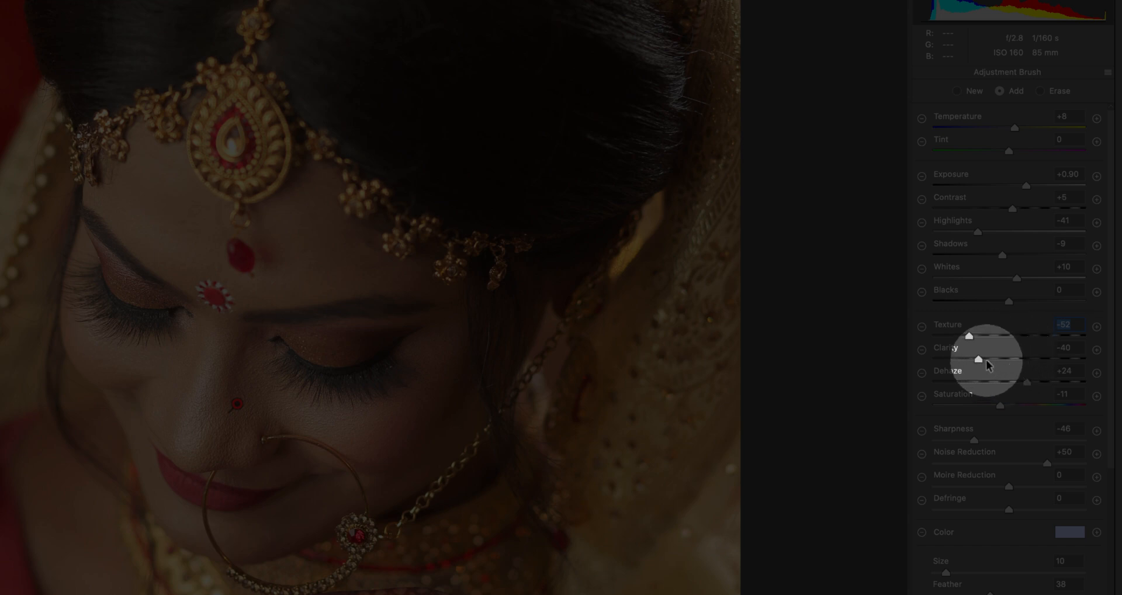
{"action": "left_click_drag", "start_coordinate": [979, 359], "coordinate": [969, 359]}
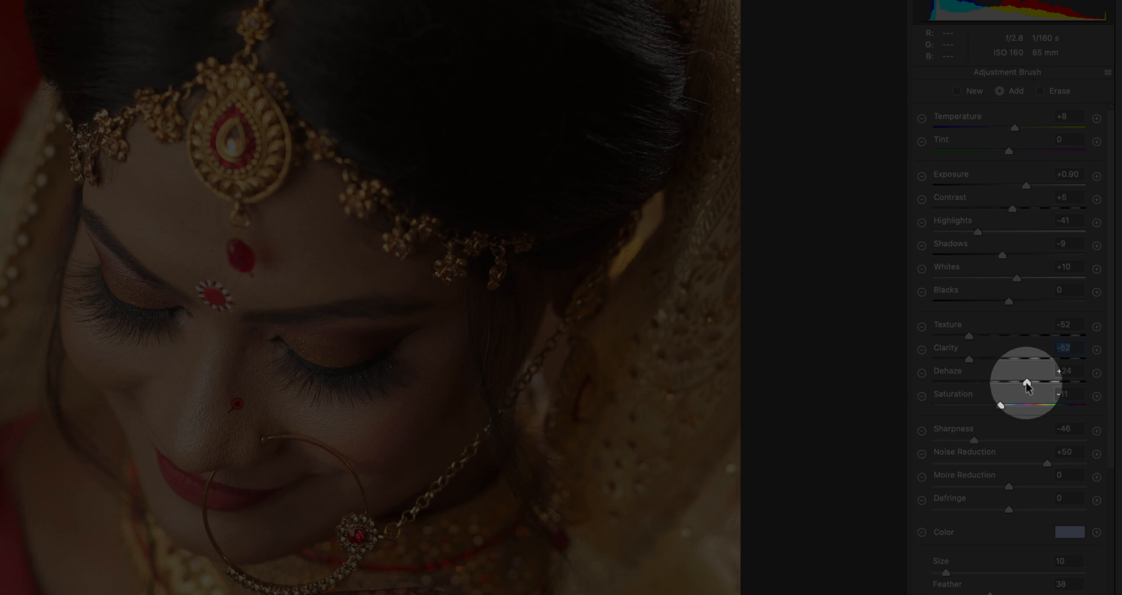
{"action": "left_click_drag", "start_coordinate": [1027, 381], "coordinate": [999, 406]}
Set the brush correction's Sharpness to -52 and Noise Reduction to +52.
{"action": "scroll", "coordinate": [1061, 444], "scroll_direction": "down", "scroll_amount": 1}
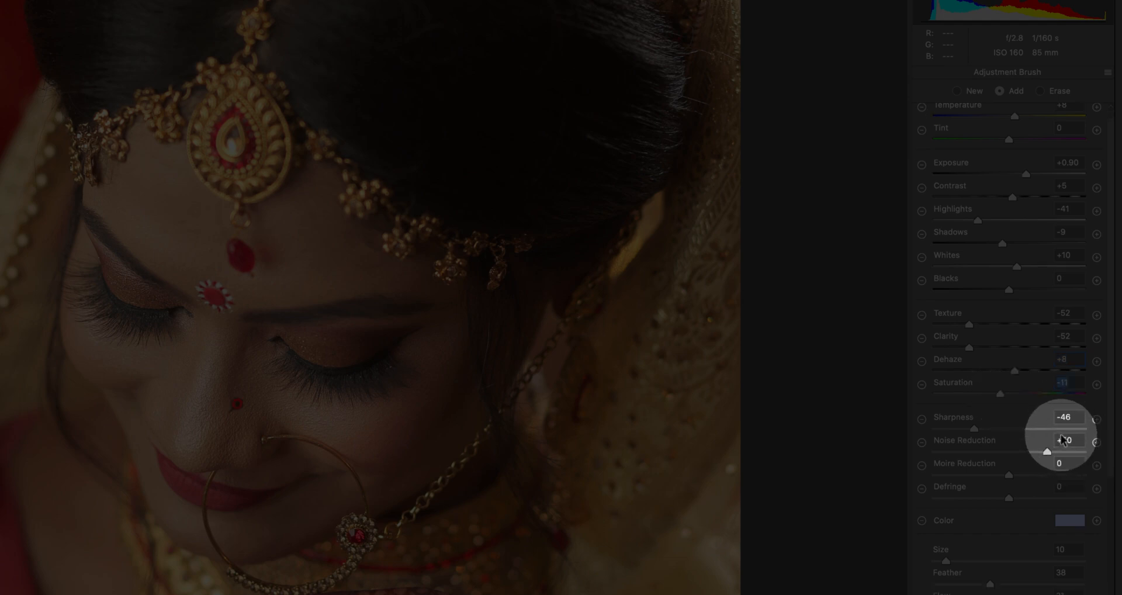
{"action": "left_click", "coordinate": [1063, 417]}
{"action": "type", "text": "52"}
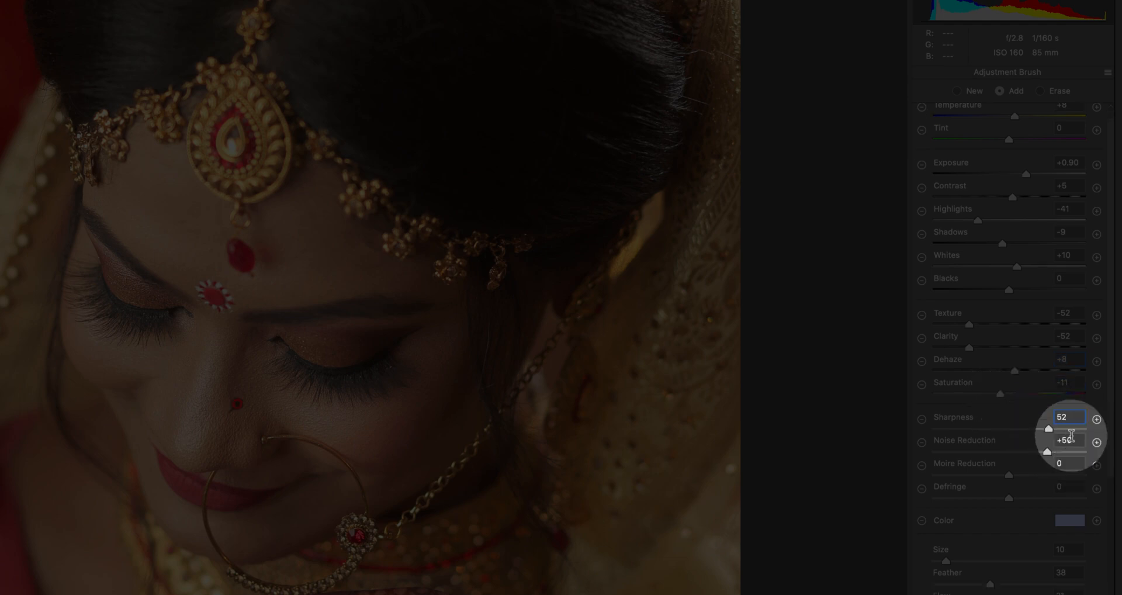
{"action": "left_click", "coordinate": [1061, 435]}
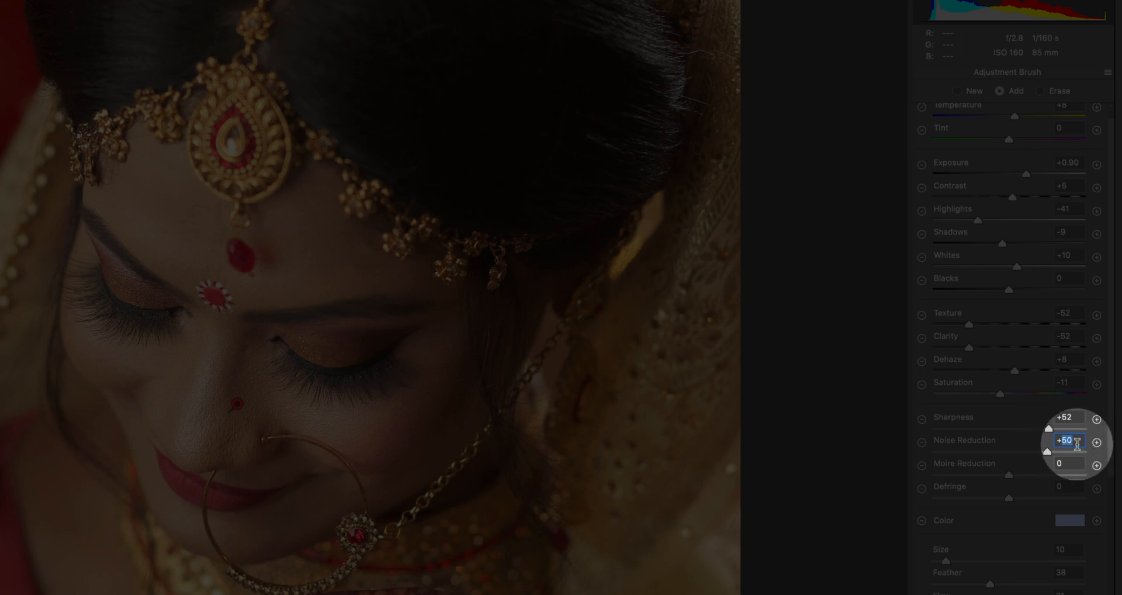
{"action": "type", "text": "52"}
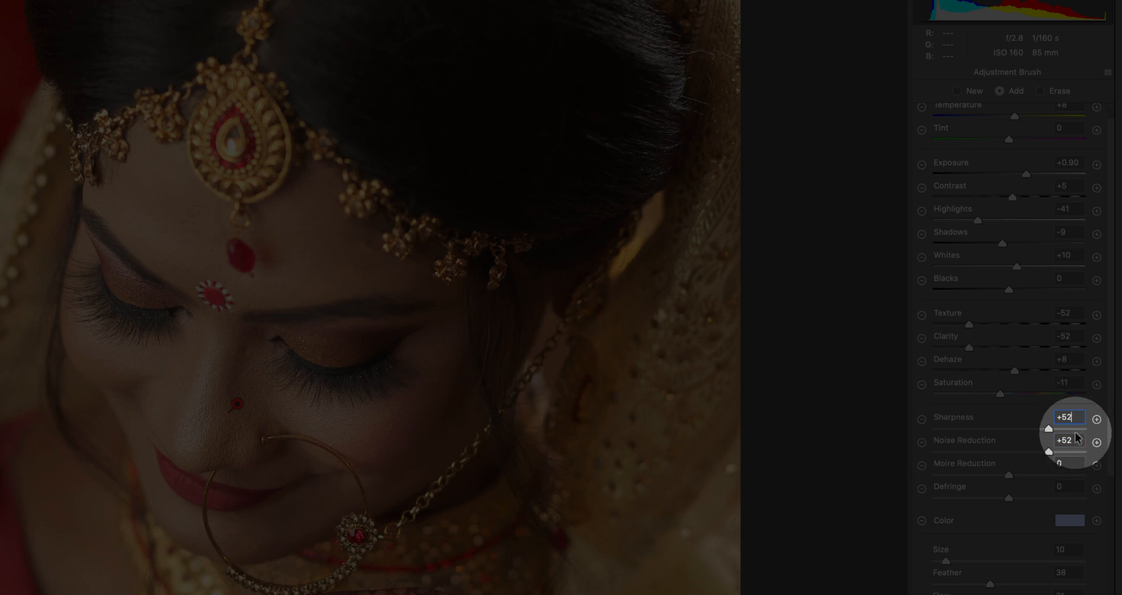
{"action": "left_click", "coordinate": [970, 429]}
{"action": "left_click_drag", "start_coordinate": [969, 429], "coordinate": [969, 428]}
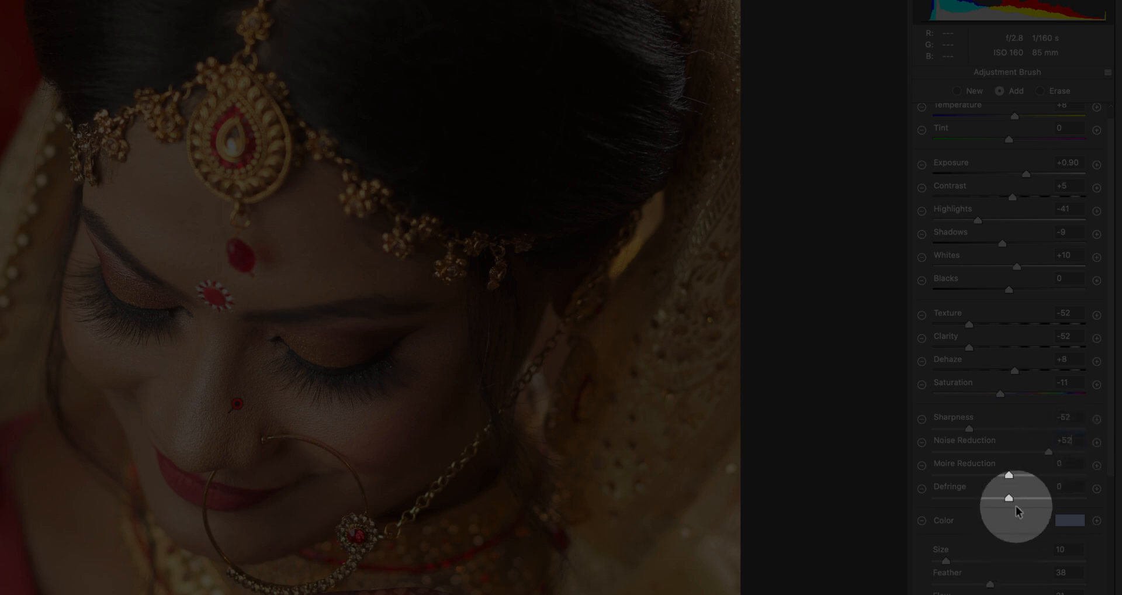
Paint the smoothing correction over the nose, cheeks and forehead, and compare the face before and after.
{"action": "scroll", "coordinate": [1020, 510], "scroll_direction": "down", "scroll_amount": 4}
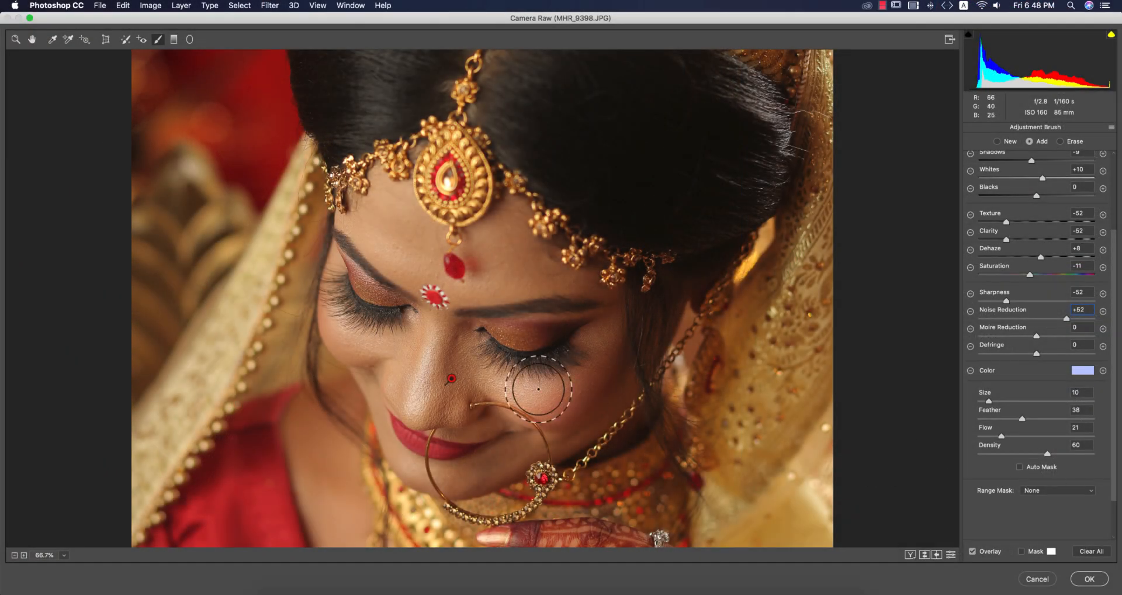
{"action": "mouse_move", "coordinate": [441, 391]}
{"action": "left_mouse_down"}
{"action": "mouse_move", "coordinate": [451, 365]}
{"action": "mouse_move", "coordinate": [437, 397]}
{"action": "mouse_move", "coordinate": [460, 366]}
{"action": "mouse_move", "coordinate": [474, 399]}
{"action": "mouse_move", "coordinate": [564, 401]}
{"action": "mouse_move", "coordinate": [605, 365]}
{"action": "mouse_move", "coordinate": [520, 398]}
{"action": "mouse_move", "coordinate": [463, 362]}
{"action": "mouse_move", "coordinate": [548, 403]}
{"action": "mouse_move", "coordinate": [571, 380]}
{"action": "mouse_move", "coordinate": [492, 442]}
{"action": "mouse_move", "coordinate": [439, 462]}
{"action": "mouse_move", "coordinate": [405, 438]}
{"action": "left_mouse_up"}
{"action": "mouse_move", "coordinate": [513, 263]}
{"action": "left_mouse_down"}
{"action": "mouse_move", "coordinate": [501, 229]}
{"action": "mouse_move", "coordinate": [534, 251]}
{"action": "mouse_move", "coordinate": [468, 255]}
{"action": "mouse_move", "coordinate": [534, 255]}
{"action": "mouse_move", "coordinate": [608, 347]}
{"action": "mouse_move", "coordinate": [514, 407]}
{"action": "mouse_move", "coordinate": [475, 383]}
{"action": "mouse_move", "coordinate": [442, 249]}
{"action": "mouse_move", "coordinate": [358, 232]}
{"action": "mouse_move", "coordinate": [376, 358]}
{"action": "mouse_move", "coordinate": [386, 369]}
{"action": "mouse_move", "coordinate": [445, 368]}
{"action": "mouse_move", "coordinate": [465, 329]}
{"action": "mouse_move", "coordinate": [467, 205]}
{"action": "left_mouse_up"}
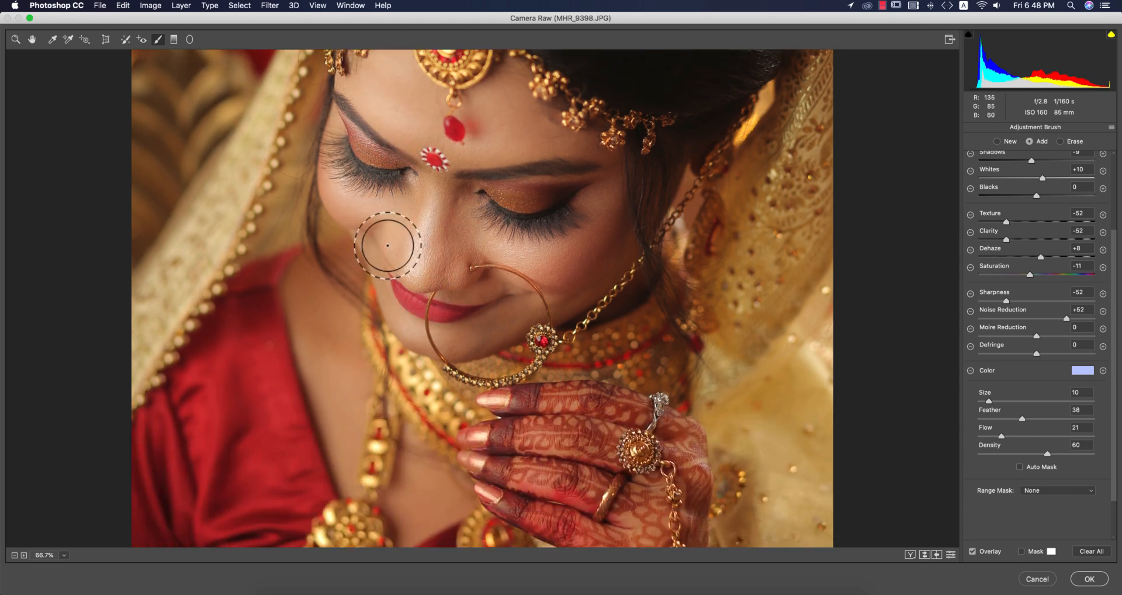
{"action": "mouse_move", "coordinate": [363, 258]}
{"action": "left_mouse_down"}
{"action": "mouse_move", "coordinate": [419, 335]}
{"action": "mouse_move", "coordinate": [509, 335]}
{"action": "mouse_move", "coordinate": [569, 291]}
{"action": "mouse_move", "coordinate": [613, 236]}
{"action": "left_mouse_up"}
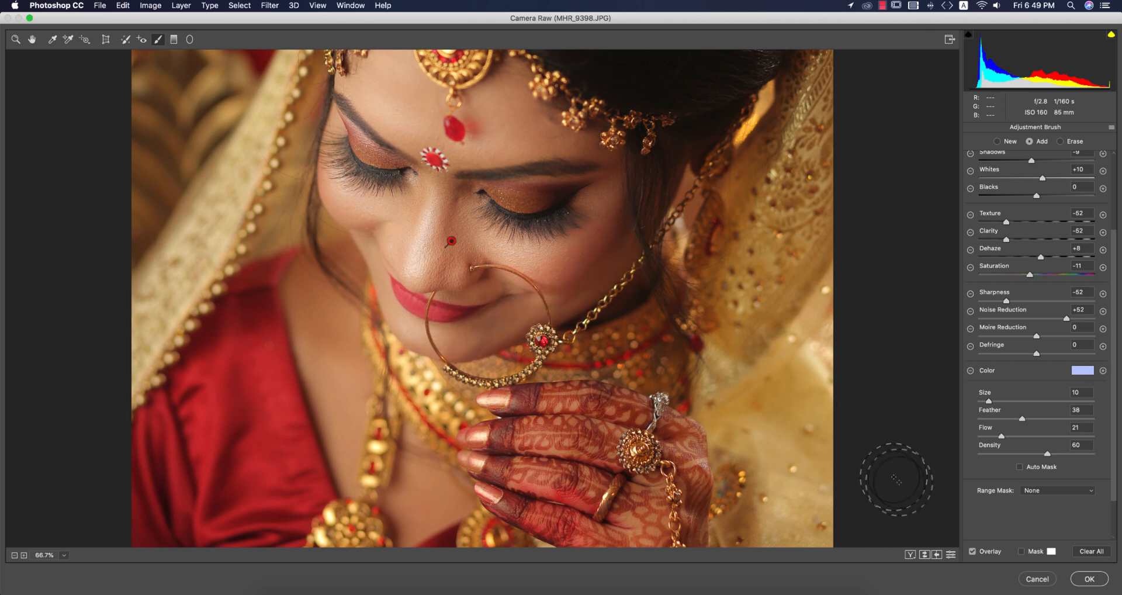
{"action": "left_click", "coordinate": [924, 555]}
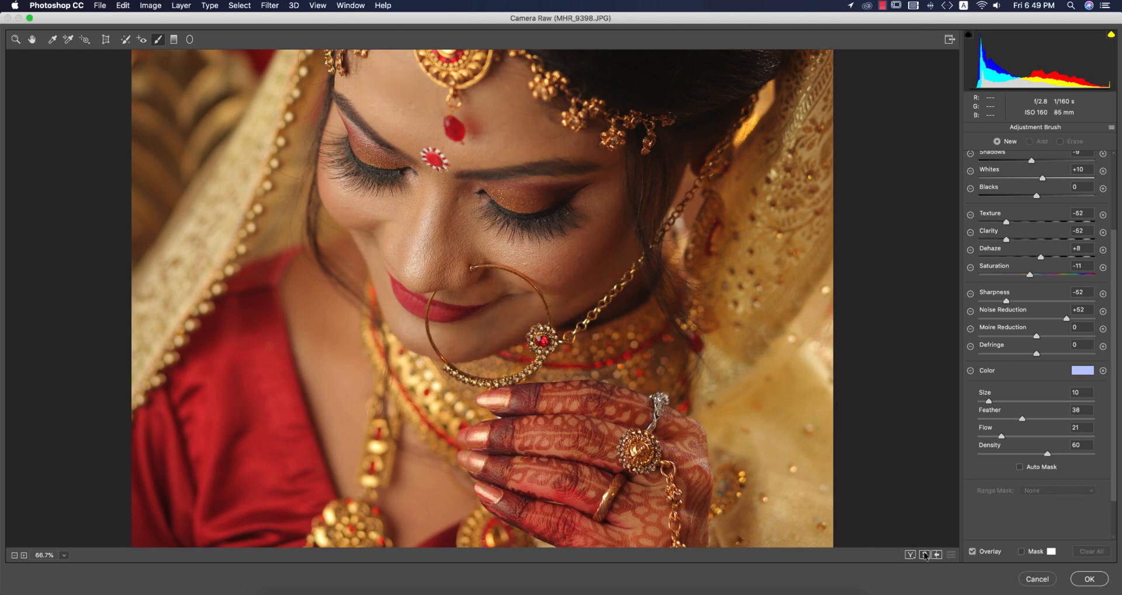
{"action": "left_click", "coordinate": [924, 554]}
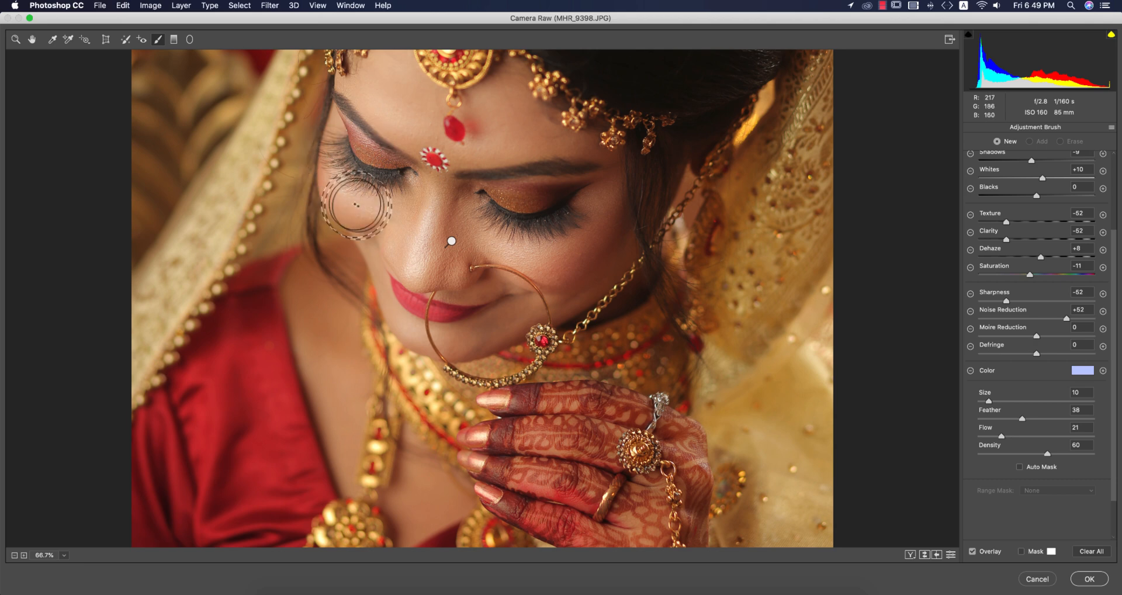
Undo the stroke across the nose, reduce the brush to size 6 and paint a new correction over the eyelid.
{"action": "left_click_drag", "start_coordinate": [444, 274], "coordinate": [520, 267]}
{"action": "key", "text": "super+z"}
{"action": "key", "text": "["}
{"action": "key", "text": "["}
{"action": "key", "text": "["}
{"action": "key", "text": "["}
{"action": "left_click_drag", "start_coordinate": [475, 204], "coordinate": [587, 187]}
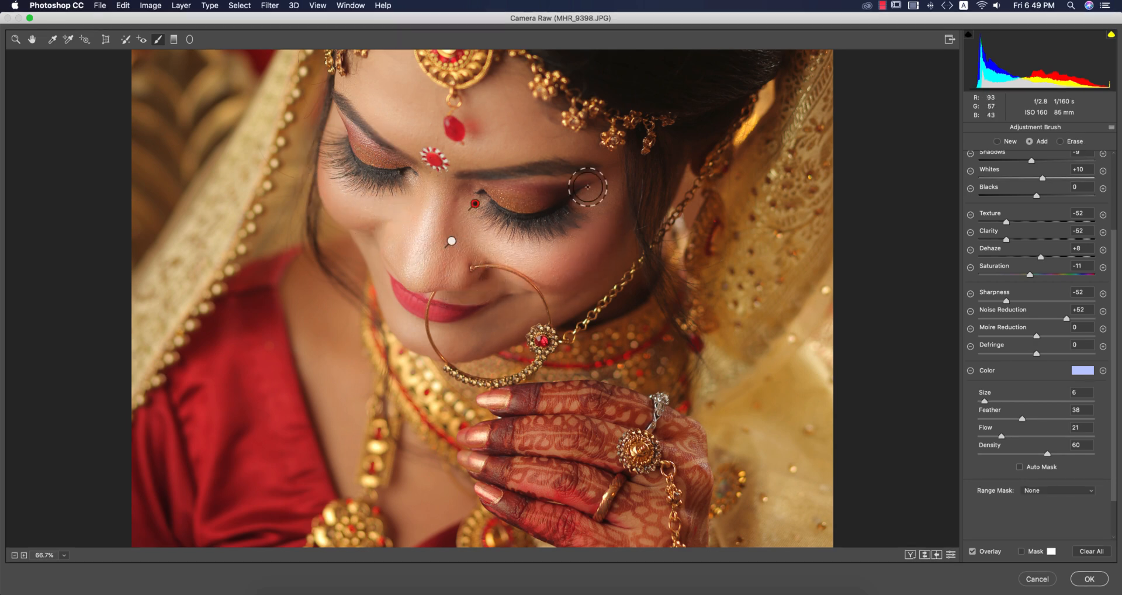
{"action": "scroll", "coordinate": [587, 186], "scroll_direction": "down", "scroll_amount": 5}
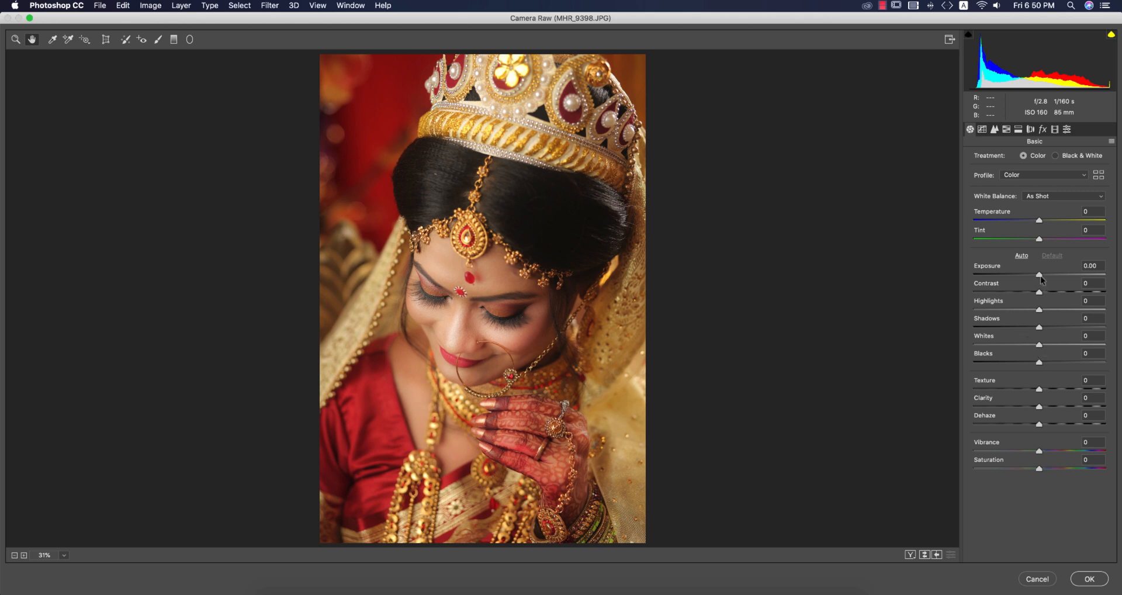
Set the photo's Exposure to +0.20, Contrast to +3 and Highlights to -9.
{"action": "left_click_drag", "start_coordinate": [1040, 276], "coordinate": [1043, 296]}
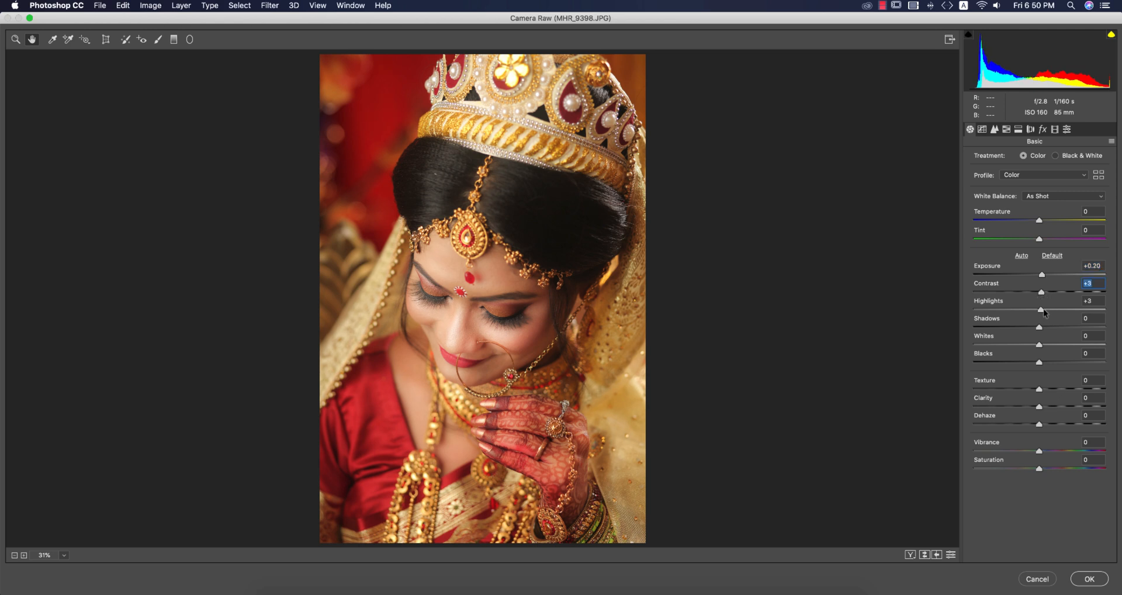
{"action": "left_click_drag", "start_coordinate": [1035, 308], "coordinate": [1035, 308]}
Correct the white balance to Temperature -10 and Tint -3 by sampling the bride's dark hair as the neutral reference.
{"action": "left_click_drag", "start_coordinate": [1040, 223], "coordinate": [1038, 224]}
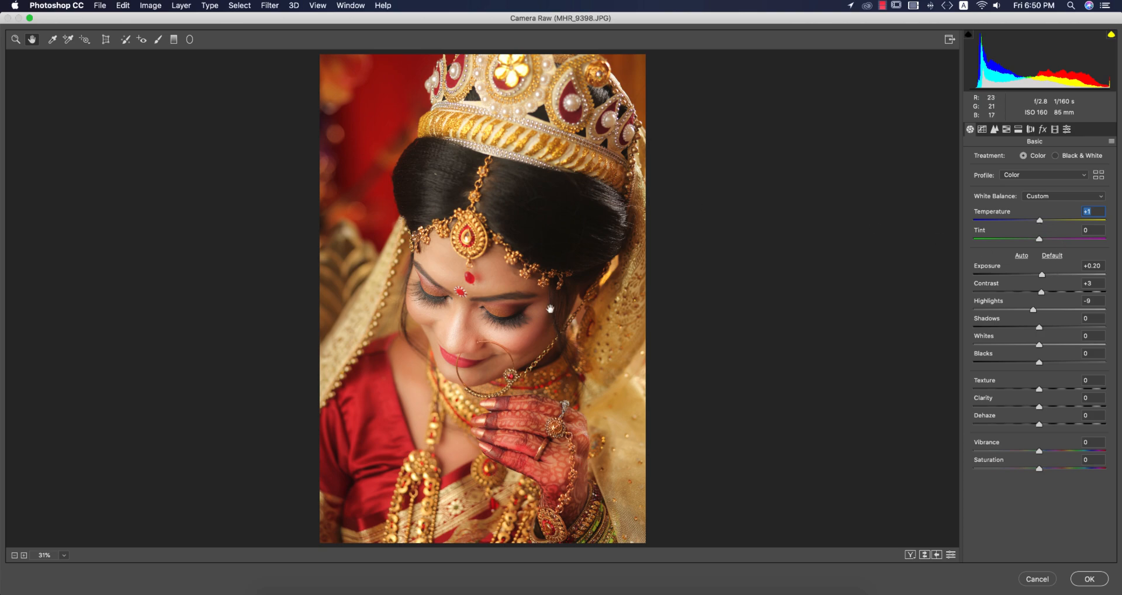
{"action": "left_click", "coordinate": [52, 39]}
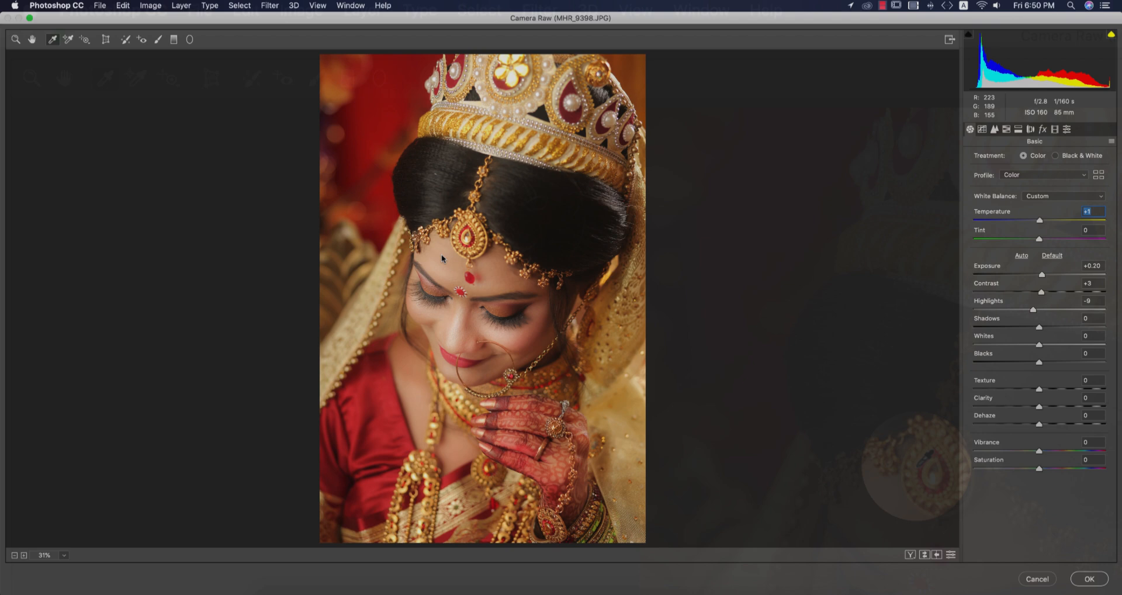
{"action": "left_click", "coordinate": [442, 256]}
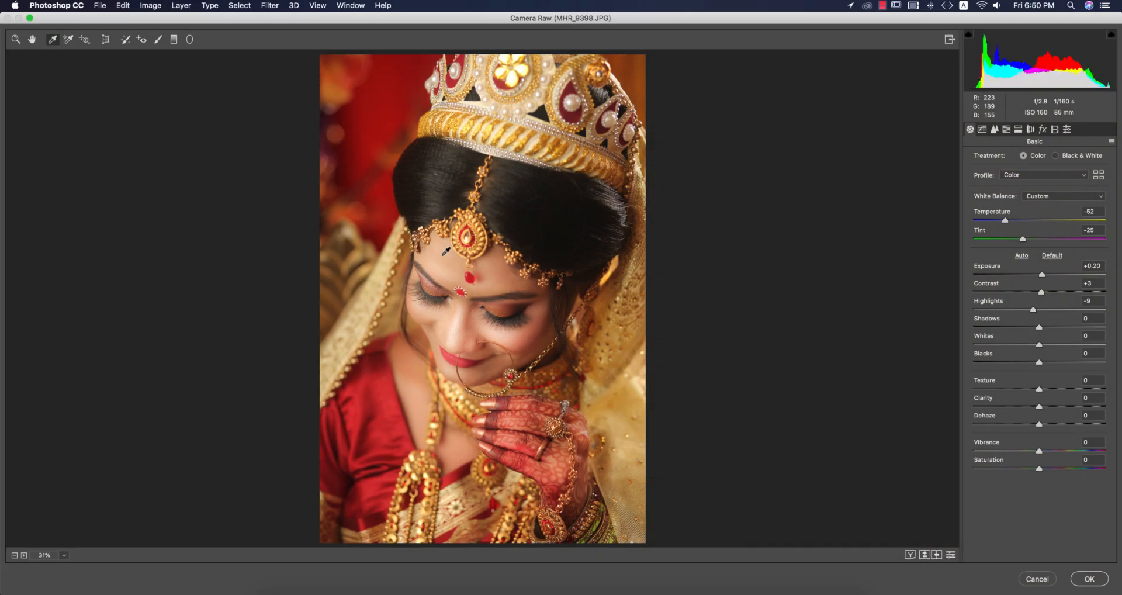
{"action": "left_click", "coordinate": [437, 197]}
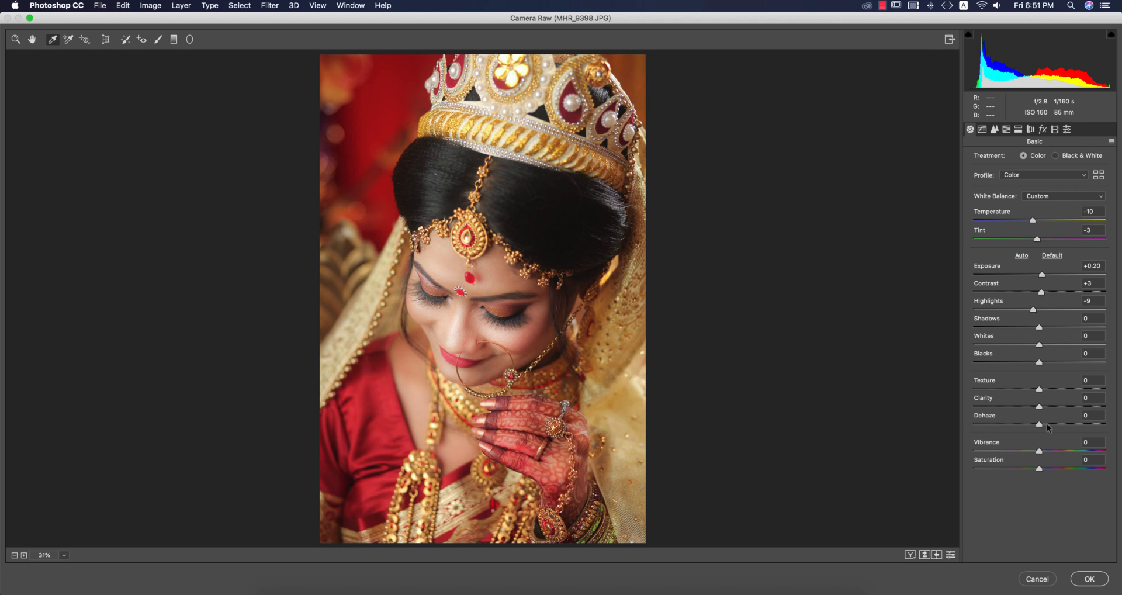
Set Texture to +9 and compare the face before and after at 50% magnification.
{"action": "left_click_drag", "start_coordinate": [1039, 389], "coordinate": [1045, 390]}
{"action": "key", "text": "super+plus"}
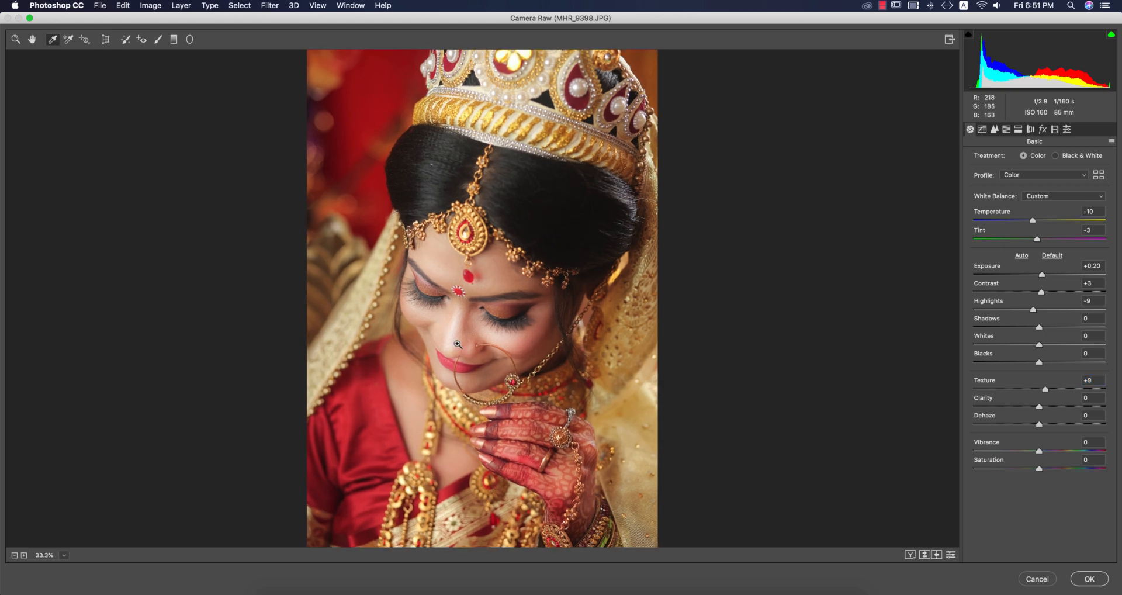
{"action": "key", "text": "super+plus"}
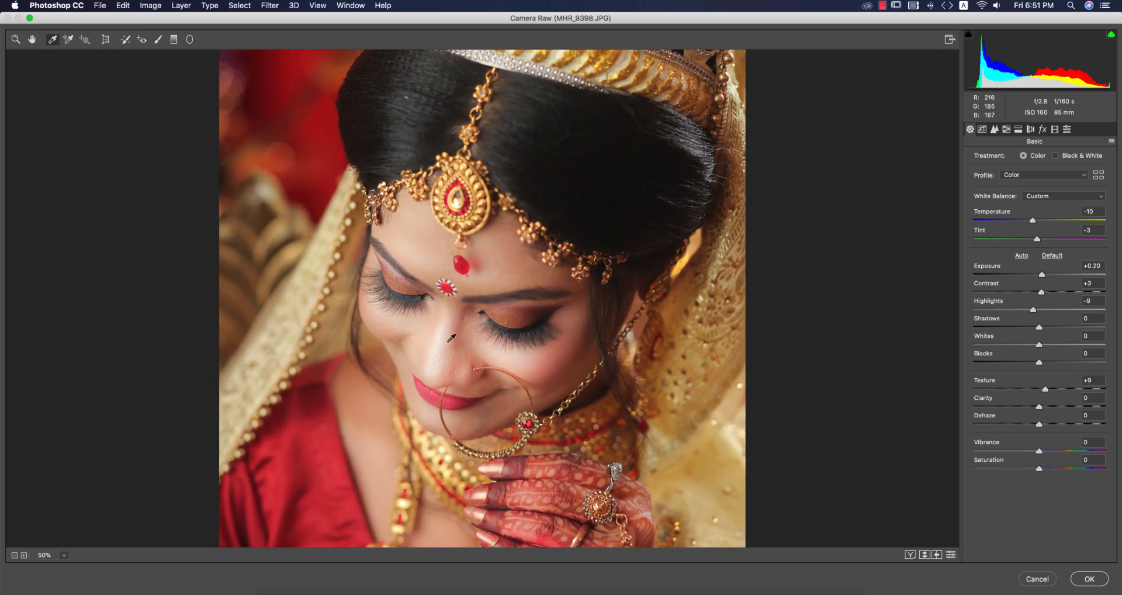
{"action": "left_click", "coordinate": [923, 556]}
{"action": "left_click", "coordinate": [923, 556]}
Set Shadows to +13, Blacks to +11 and Dehaze to +16, and compare the portrait before and after.
{"action": "left_click_drag", "start_coordinate": [1051, 330], "coordinate": [1047, 362]}
{"action": "left_click", "coordinate": [1050, 362]}
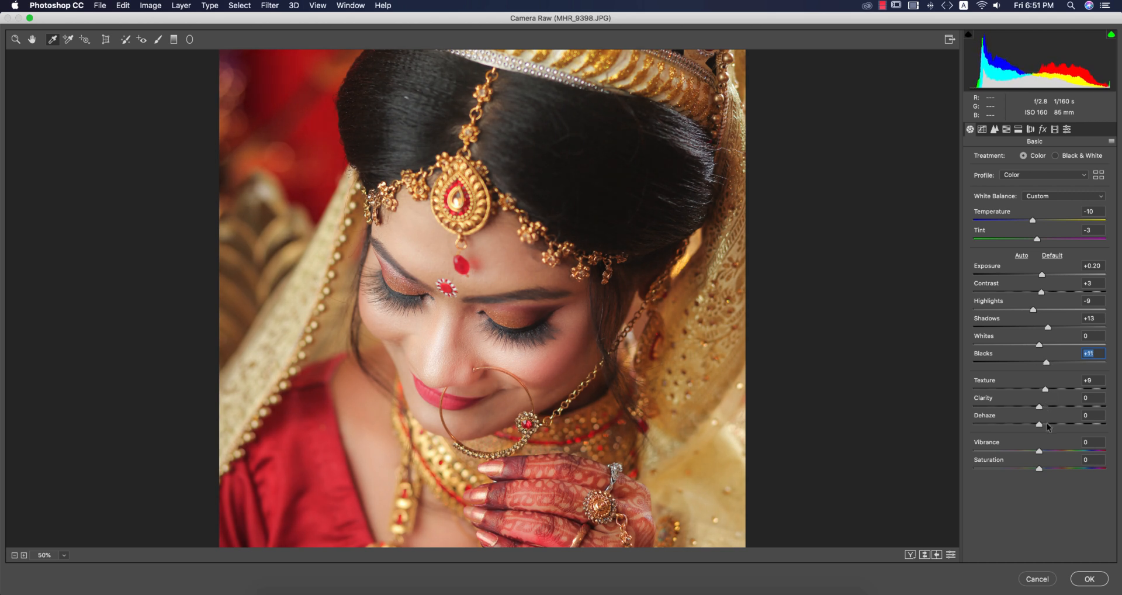
{"action": "left_click_drag", "start_coordinate": [1049, 424], "coordinate": [1050, 424]}
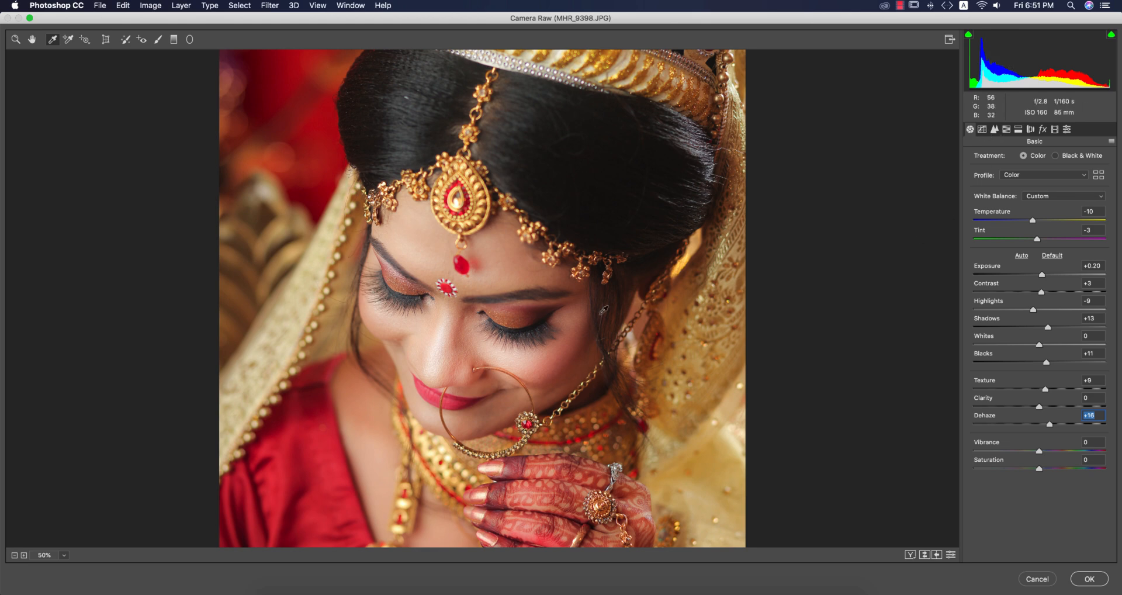
{"action": "left_click", "coordinate": [923, 555]}
{"action": "left_click", "coordinate": [924, 555]}
Sharpen the photo with an Amount of 38 and set Luminance noise reduction to 16.
{"action": "left_click", "coordinate": [994, 129]}
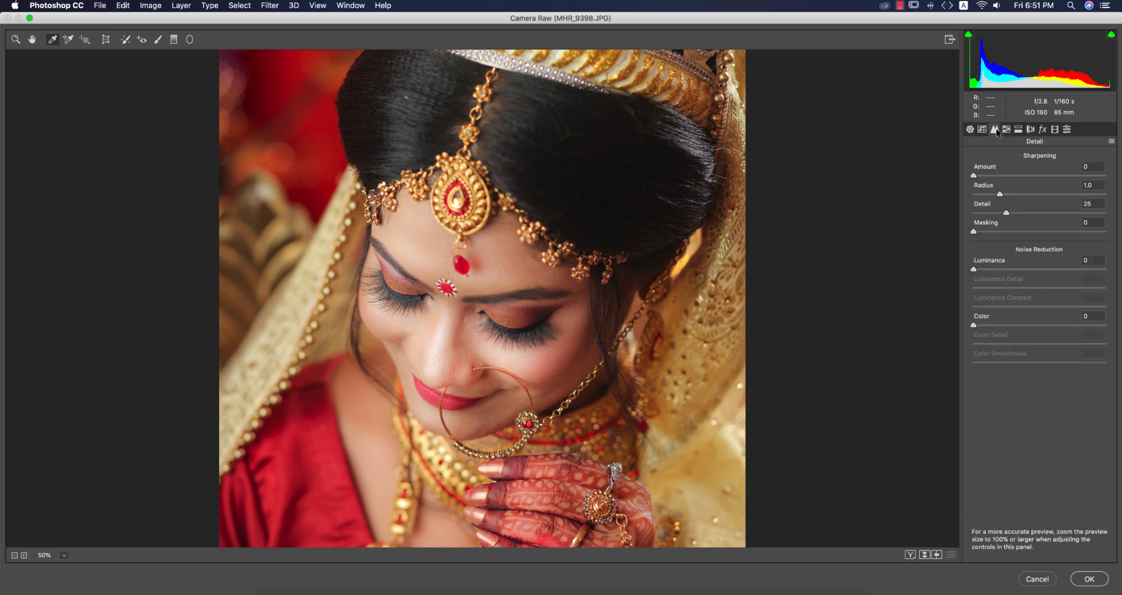
{"action": "left_click_drag", "start_coordinate": [998, 176], "coordinate": [1007, 175]}
{"action": "left_click", "coordinate": [995, 270]}
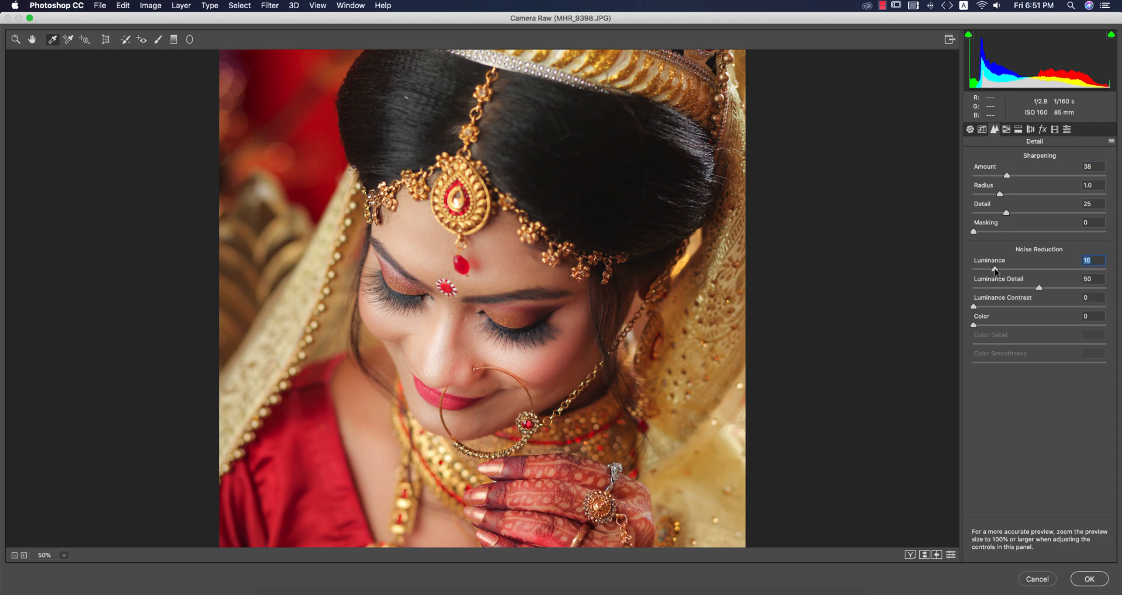
Shift the Reds hue to +19 in the HSL adjustments.
{"action": "left_click", "coordinate": [1007, 129]}
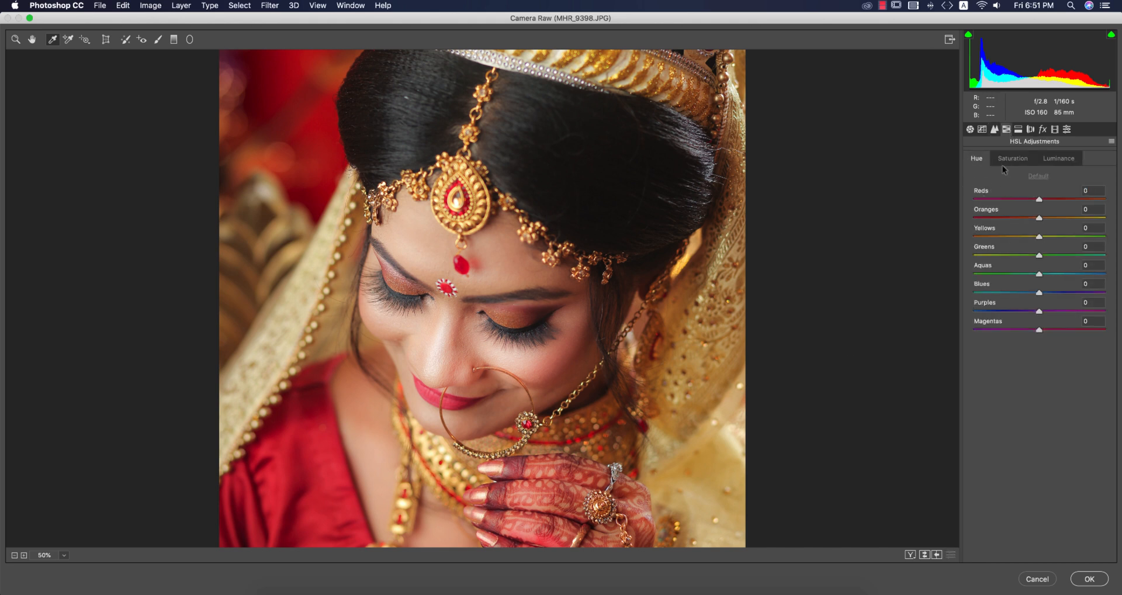
{"action": "key", "text": "super+0"}
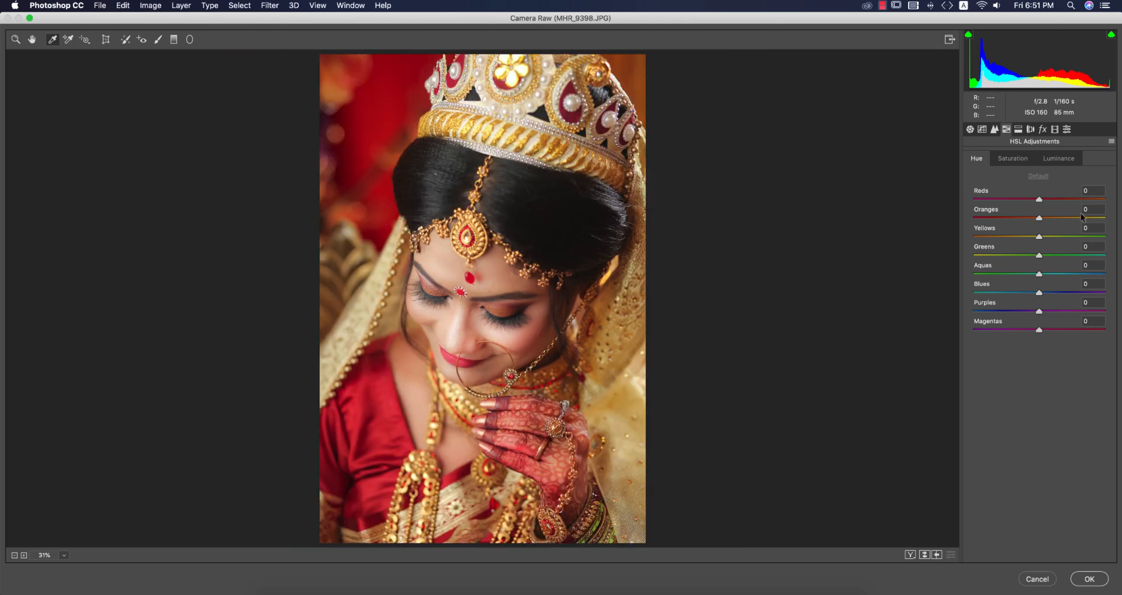
{"action": "left_click_drag", "start_coordinate": [1039, 199], "coordinate": [1054, 201]}
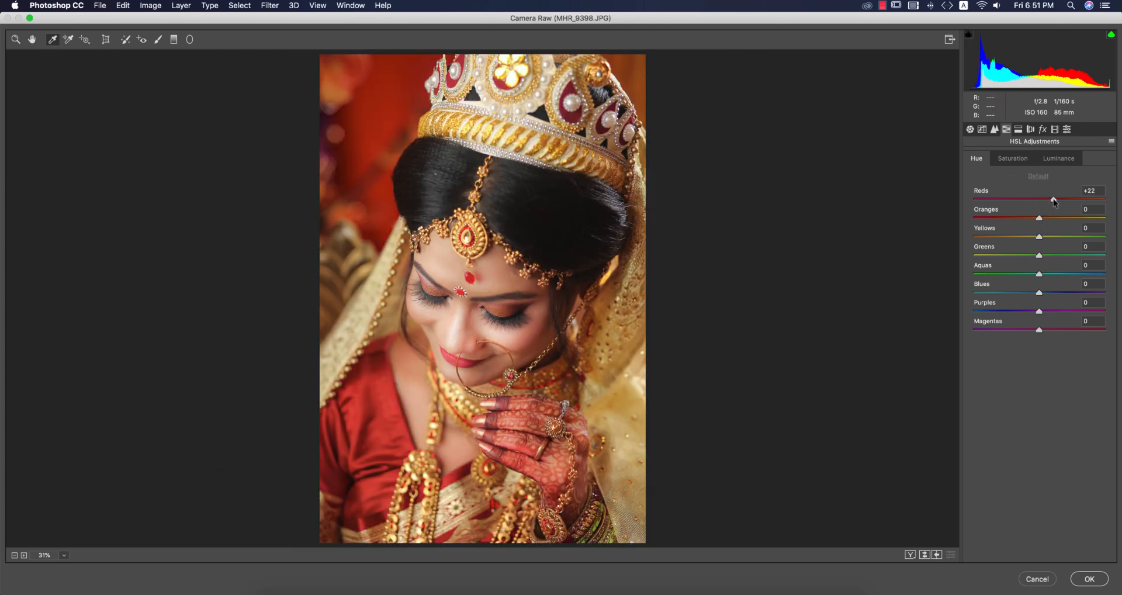
{"action": "left_click", "coordinate": [1039, 176]}
Set the HSL saturation of Oranges to -10 and Yellows to +12, and increase the Yellows adjustment.
{"action": "left_click", "coordinate": [1020, 161]}
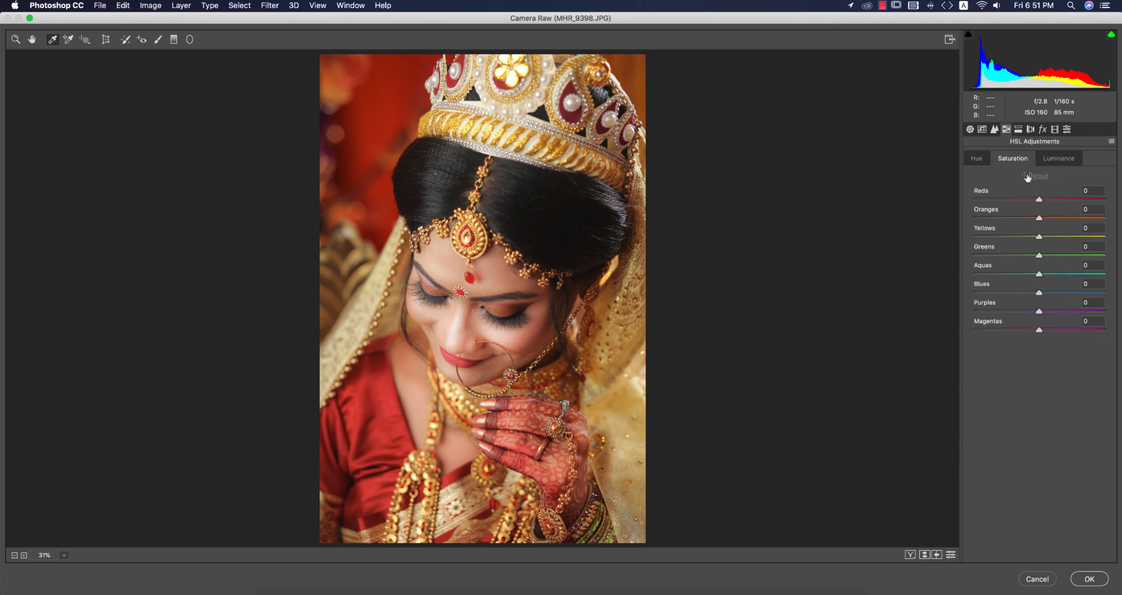
{"action": "left_click", "coordinate": [1058, 159]}
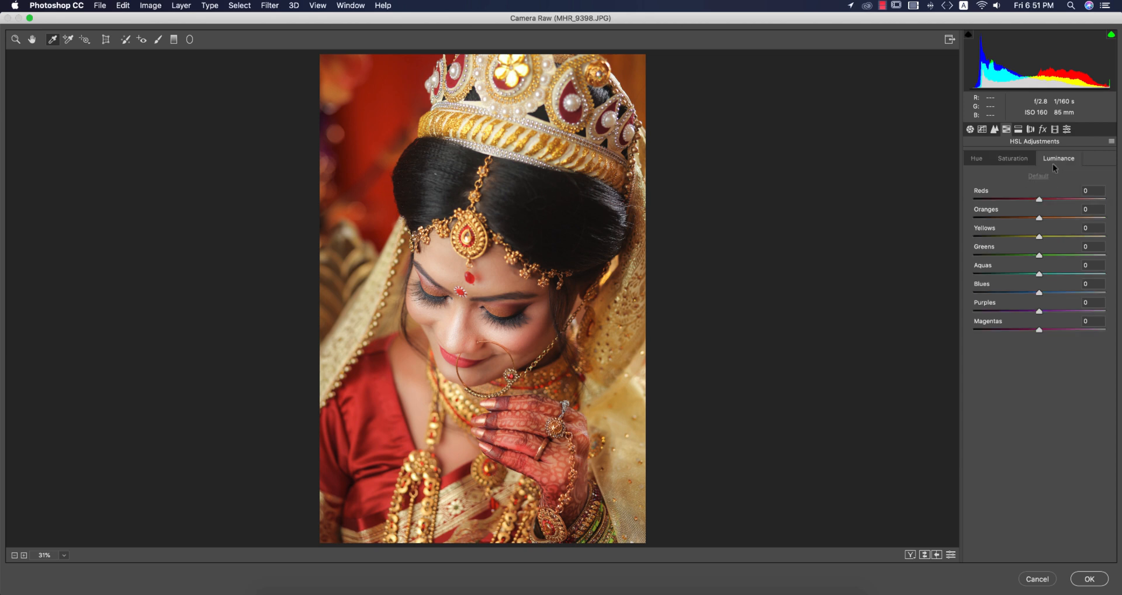
{"action": "left_click_drag", "start_coordinate": [1039, 200], "coordinate": [1047, 239]}
{"action": "left_click", "coordinate": [1014, 158]}
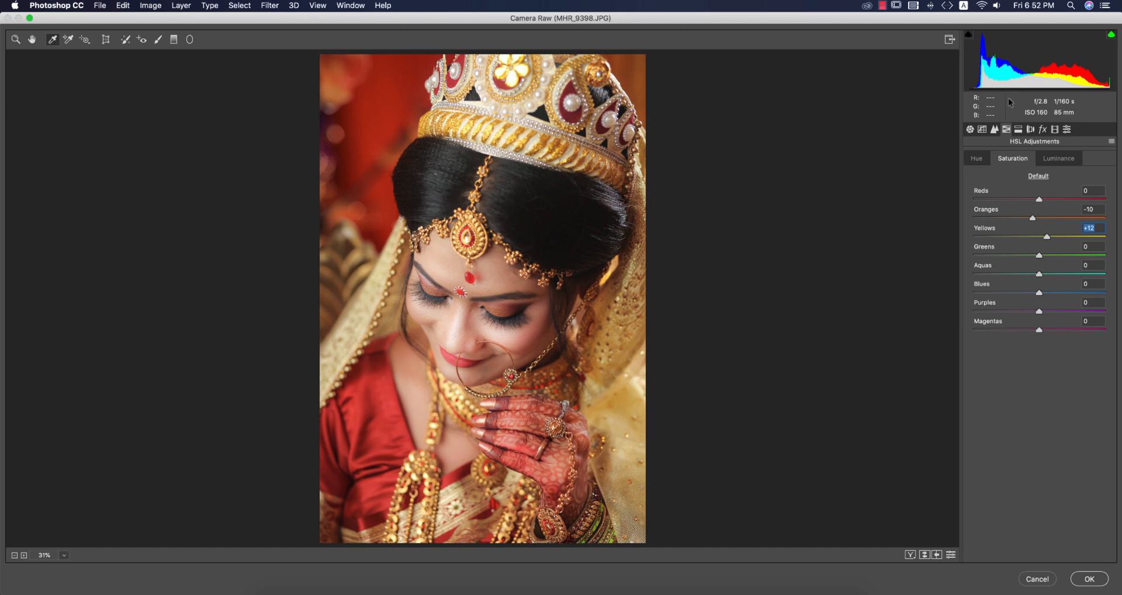
{"action": "left_click", "coordinate": [977, 161]}
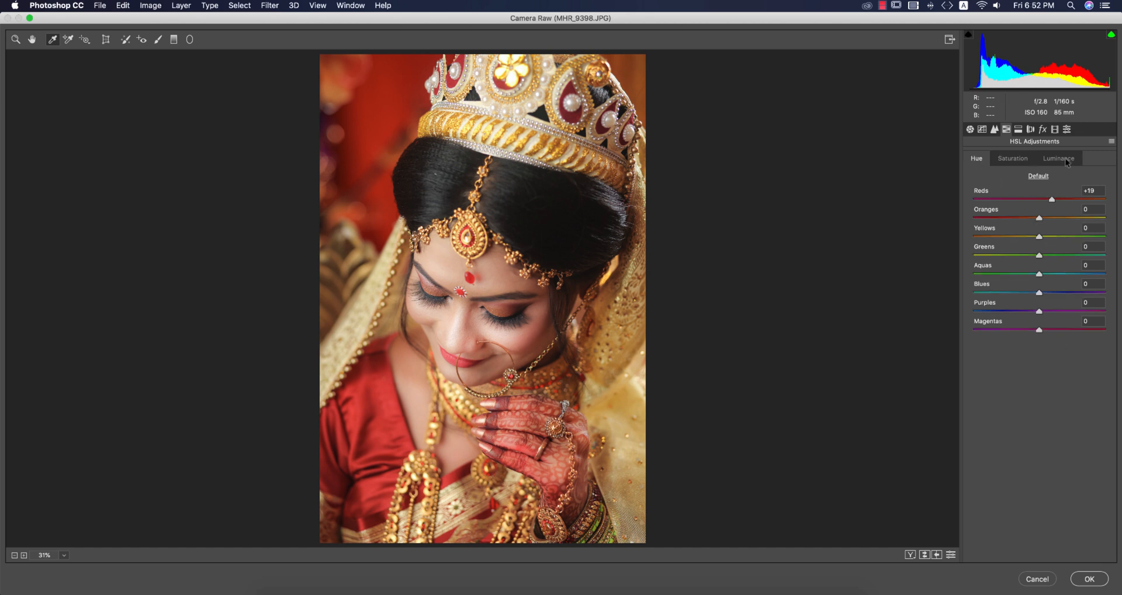
{"action": "mouse_move", "coordinate": [1039, 236]}
{"action": "left_mouse_down"}
{"action": "mouse_move", "coordinate": [1061, 239]}
{"action": "mouse_move", "coordinate": [1051, 239]}
{"action": "left_mouse_up"}
Split-tone the highlights with hue 186 and saturation 8 and the shadows with hue 234 and saturation about 10, and compare before and after.
{"action": "left_click", "coordinate": [1018, 129]}
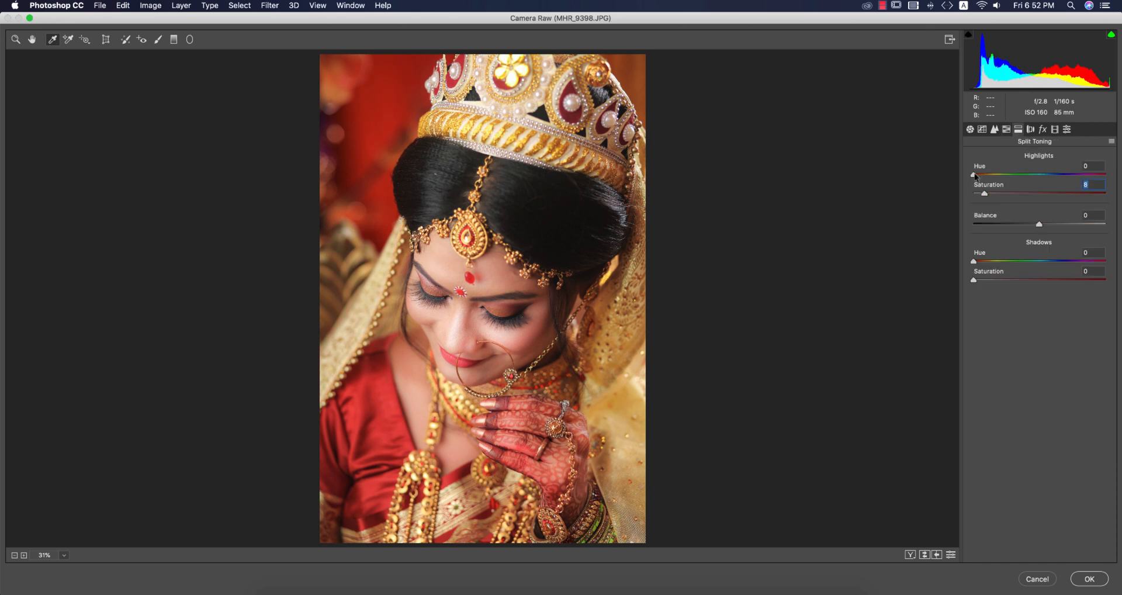
{"action": "left_click_drag", "start_coordinate": [974, 174], "coordinate": [1041, 176]}
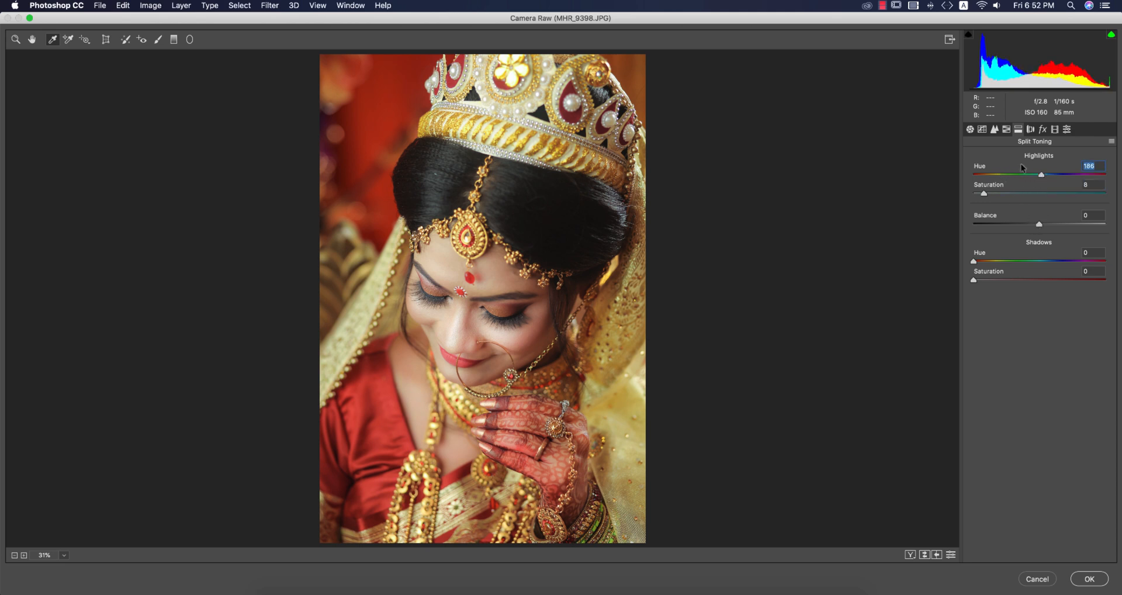
{"action": "left_click", "coordinate": [986, 280]}
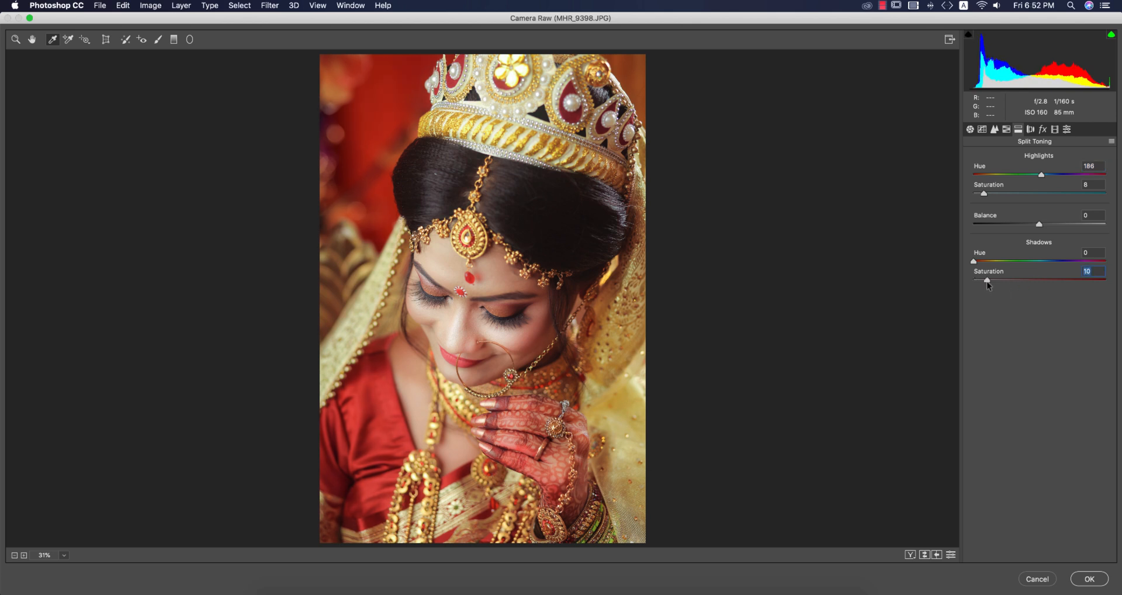
{"action": "left_click_drag", "start_coordinate": [974, 262], "coordinate": [1060, 265]}
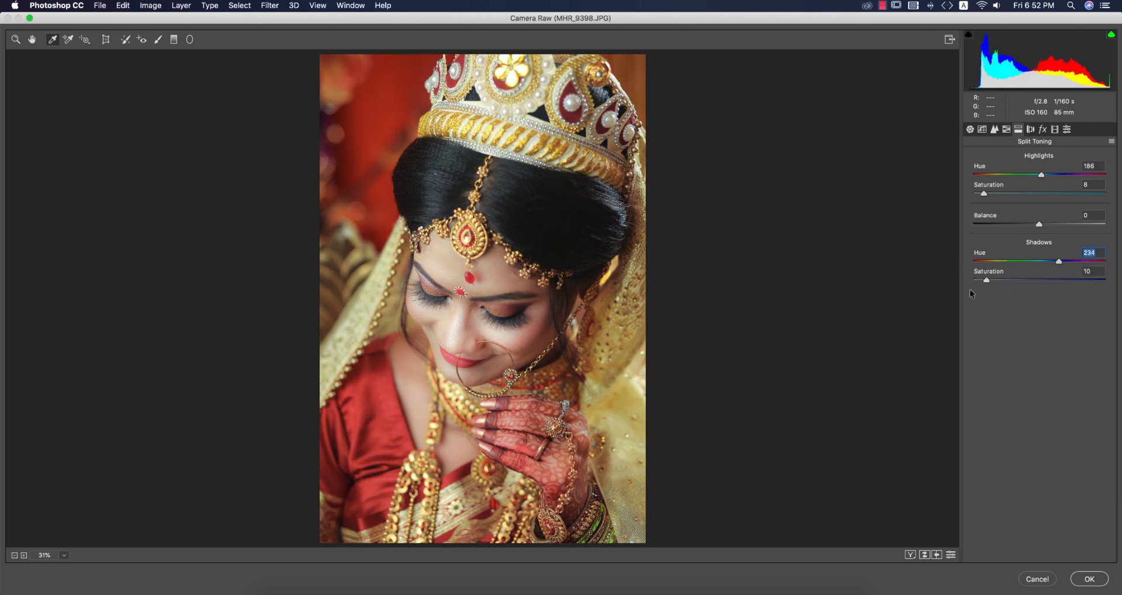
{"action": "left_click_drag", "start_coordinate": [986, 281], "coordinate": [985, 281]}
{"action": "left_click", "coordinate": [925, 555]}
{"action": "left_click", "coordinate": [925, 555]}
Add a dark post-crop vignette with an Amount of -17 and adjust its Midpoint.
{"action": "left_click", "coordinate": [1043, 129]}
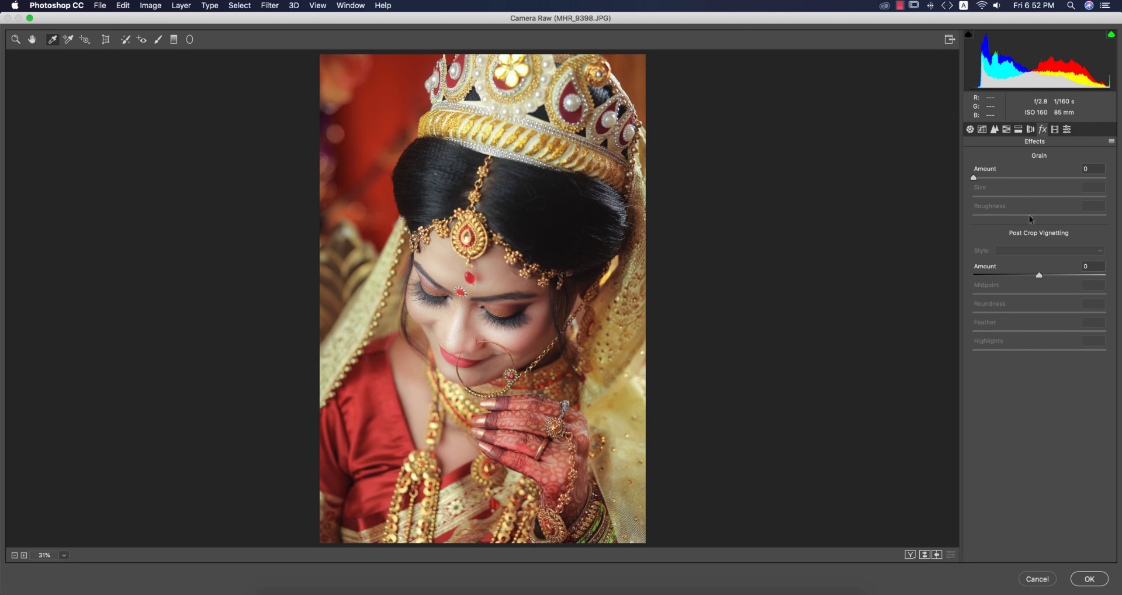
{"action": "left_click_drag", "start_coordinate": [1039, 275], "coordinate": [1060, 296]}
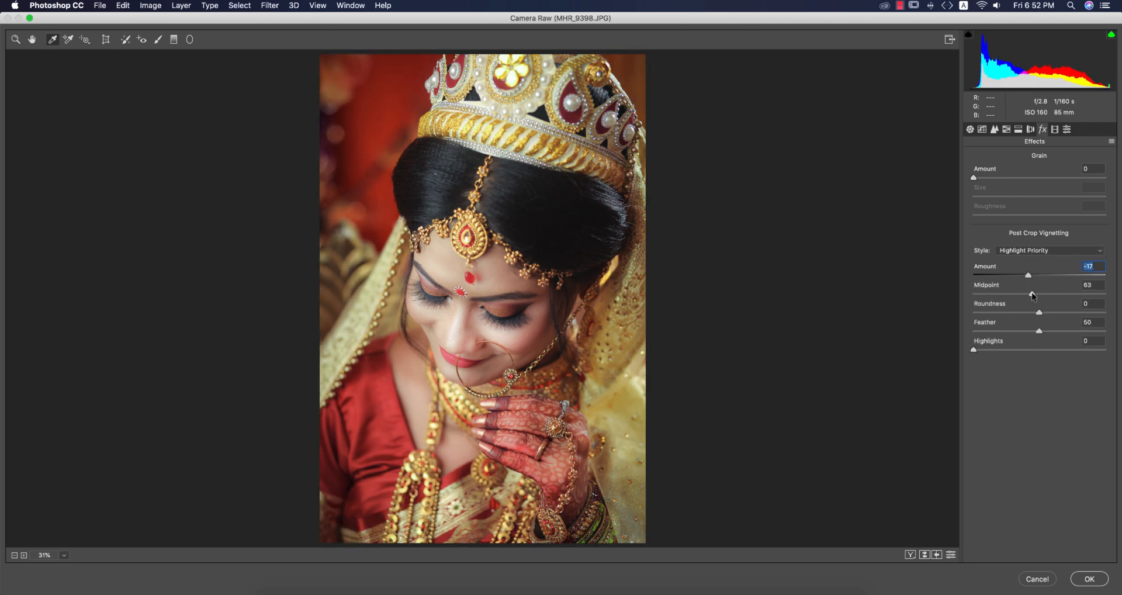
Calibrate the colours with Red Primary hue +3 and Green Primary hue -3, and adjust the Blue Primary hue and saturation.
{"action": "left_click", "coordinate": [1055, 129]}
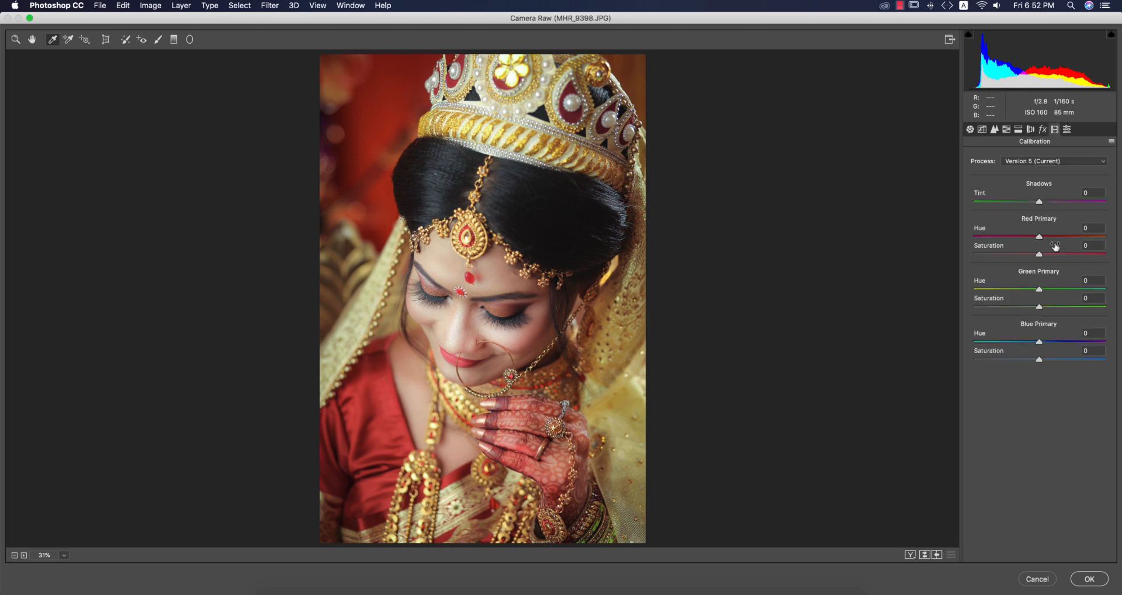
{"action": "mouse_move", "coordinate": [1039, 236]}
{"action": "left_mouse_down"}
{"action": "mouse_move", "coordinate": [1061, 237]}
{"action": "mouse_move", "coordinate": [1044, 236]}
{"action": "left_mouse_up"}
{"action": "left_click_drag", "start_coordinate": [1039, 292], "coordinate": [1037, 290]}
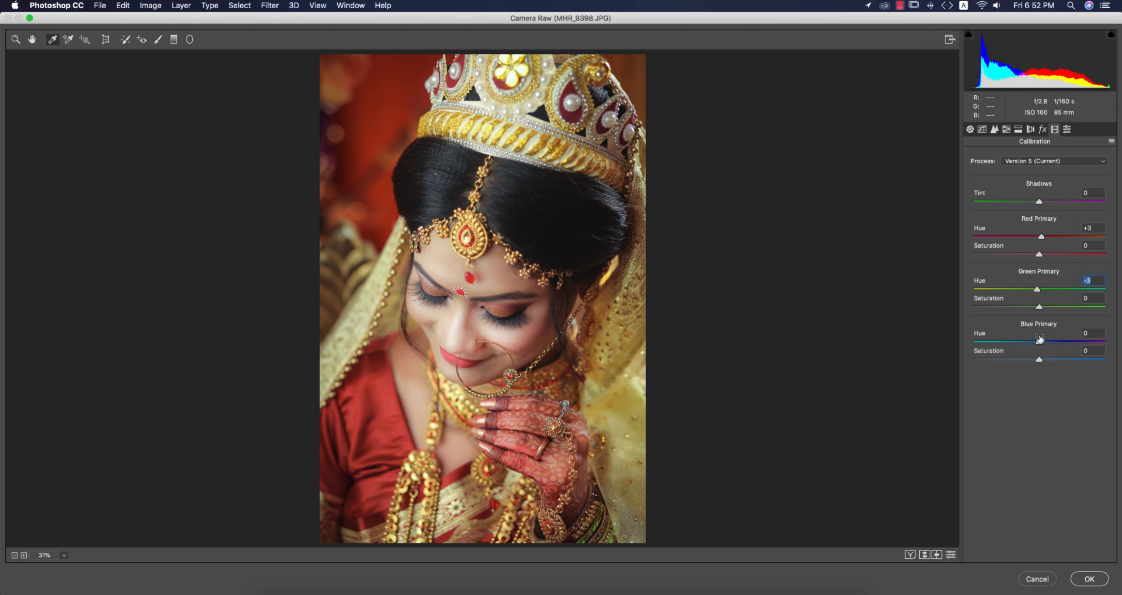
{"action": "mouse_move", "coordinate": [1043, 343]}
{"action": "left_mouse_down"}
{"action": "mouse_move", "coordinate": [1029, 343]}
{"action": "mouse_move", "coordinate": [1041, 342]}
{"action": "left_mouse_up"}
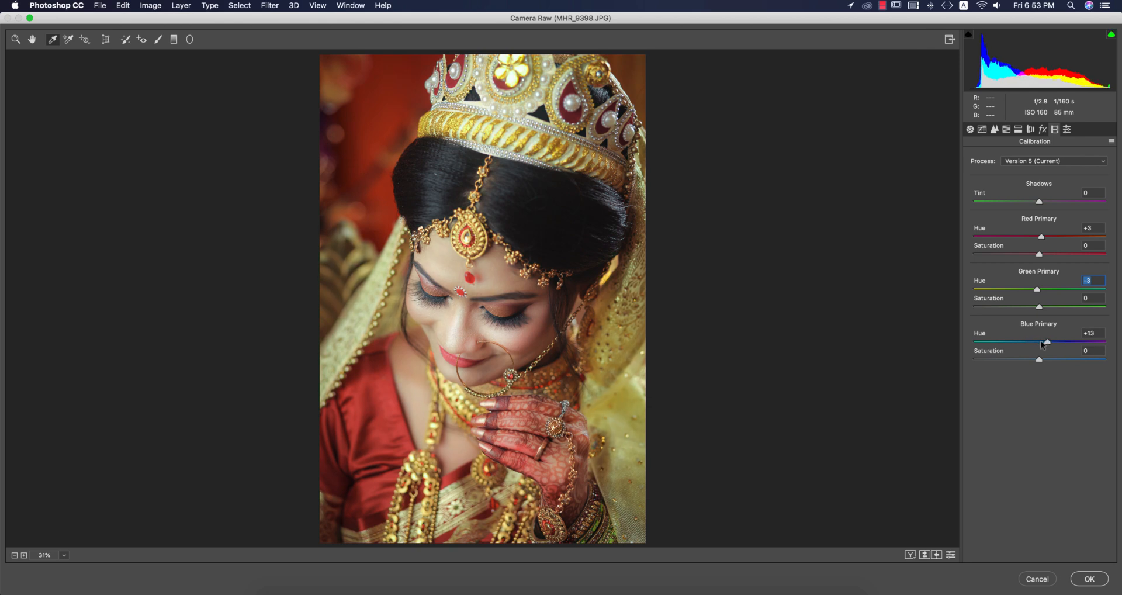
{"action": "left_click_drag", "start_coordinate": [1039, 359], "coordinate": [1037, 359]}
Lower the Blue channel's point curve midtone to input 122, output 113, and raise its black point to output 15.
{"action": "left_click", "coordinate": [982, 130]}
{"action": "left_click", "coordinate": [1019, 195]}
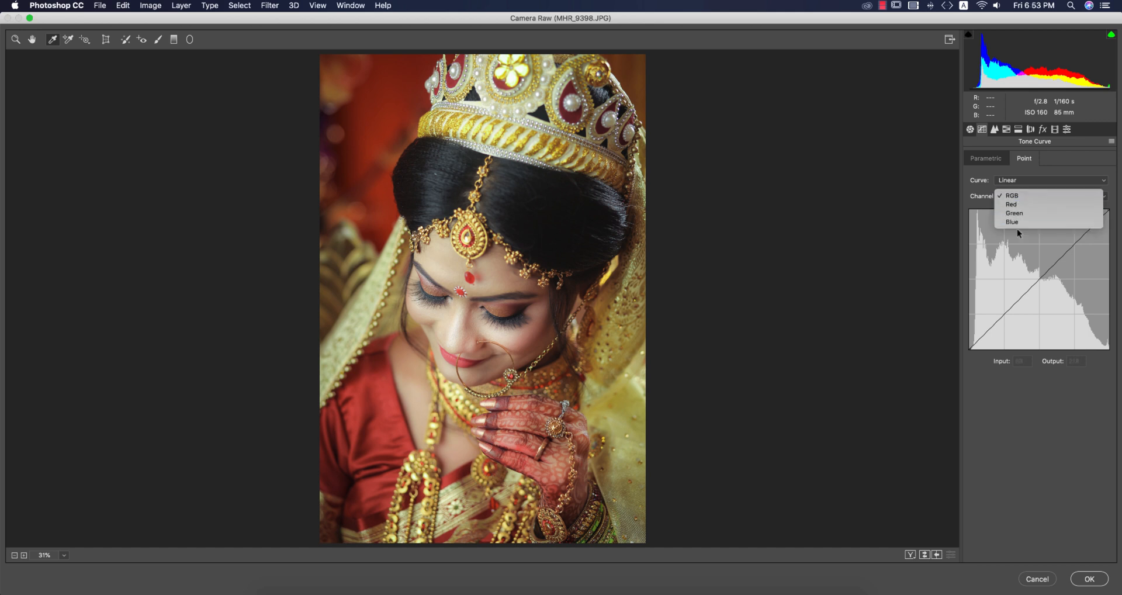
{"action": "left_click", "coordinate": [1019, 222]}
{"action": "left_click_drag", "start_coordinate": [1035, 284], "coordinate": [1036, 287]}
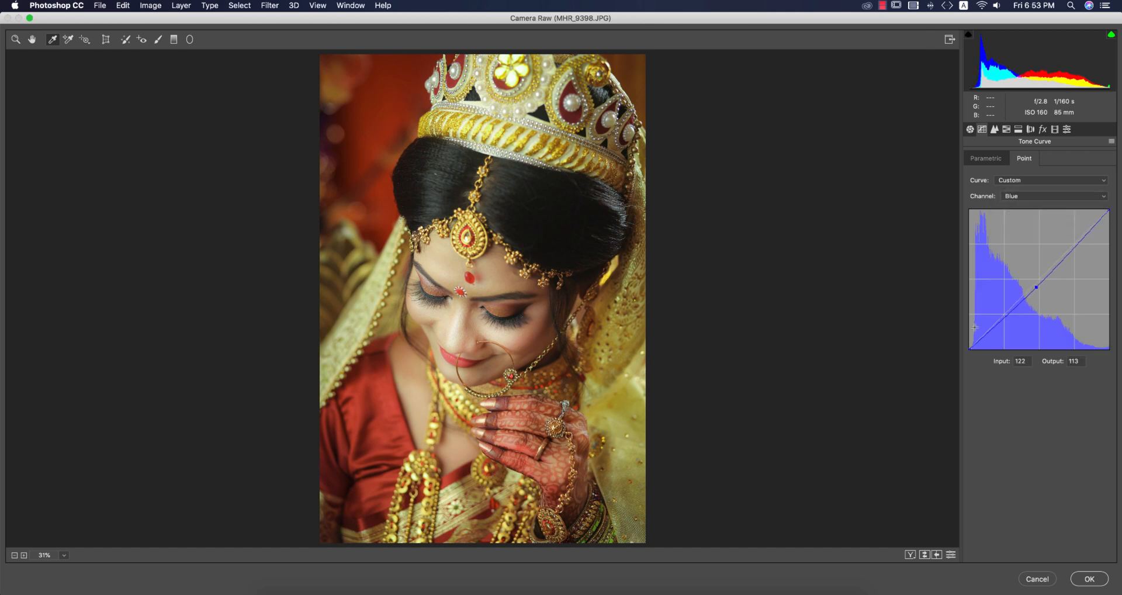
{"action": "left_click_drag", "start_coordinate": [969, 349], "coordinate": [969, 344]}
Lower the Green channel's curve midtone to input 116, output 114, and raise its black point slightly.
{"action": "left_click", "coordinate": [1007, 200]}
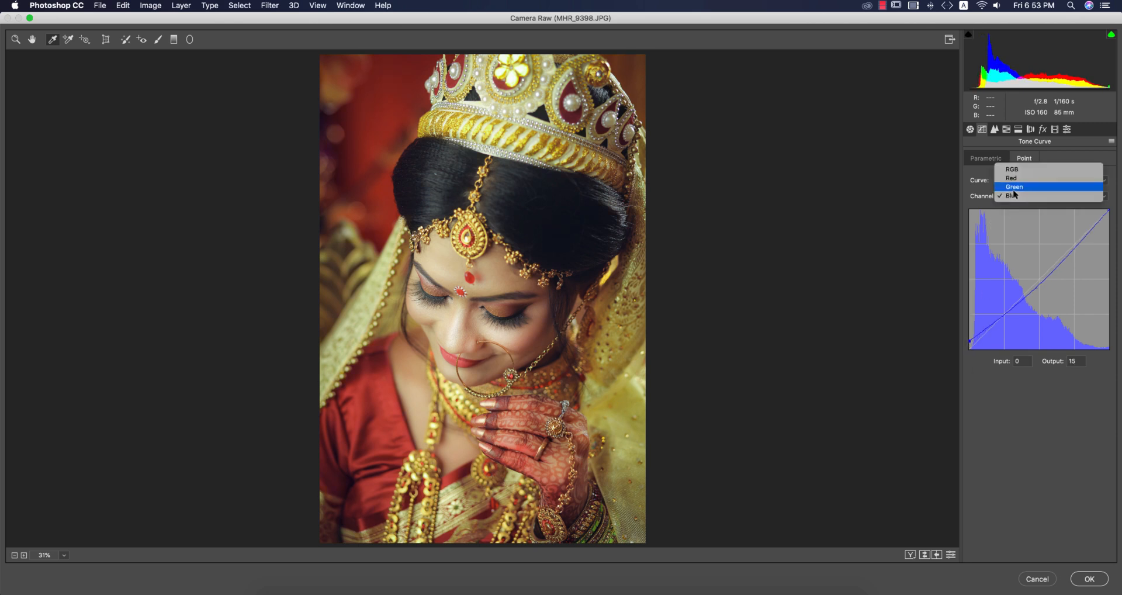
{"action": "left_click", "coordinate": [1014, 186]}
{"action": "left_click_drag", "start_coordinate": [1031, 286], "coordinate": [1034, 289]}
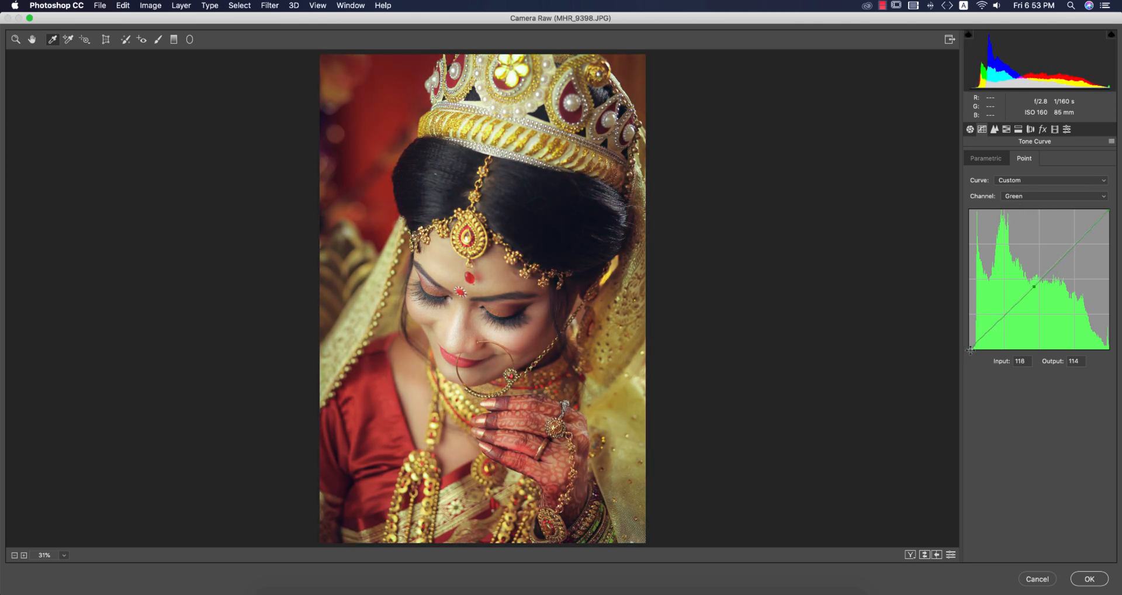
{"action": "left_click_drag", "start_coordinate": [970, 350], "coordinate": [968, 348]}
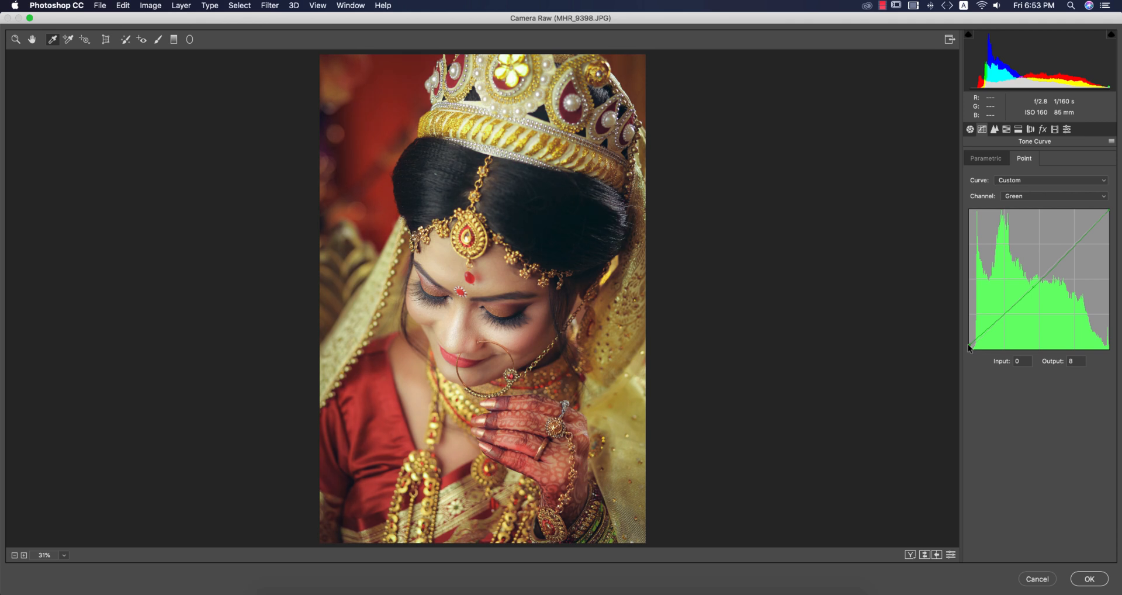
Add a midtone point to the Red channel's curve.
{"action": "left_click", "coordinate": [1026, 196]}
{"action": "left_click", "coordinate": [1028, 187]}
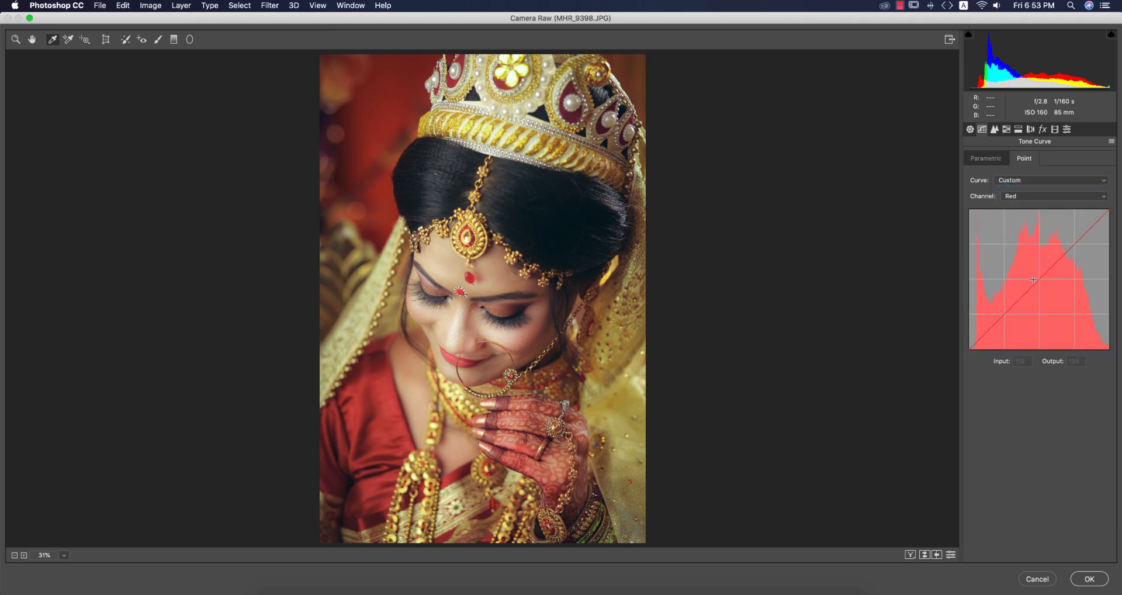
{"action": "left_click", "coordinate": [1032, 285]}
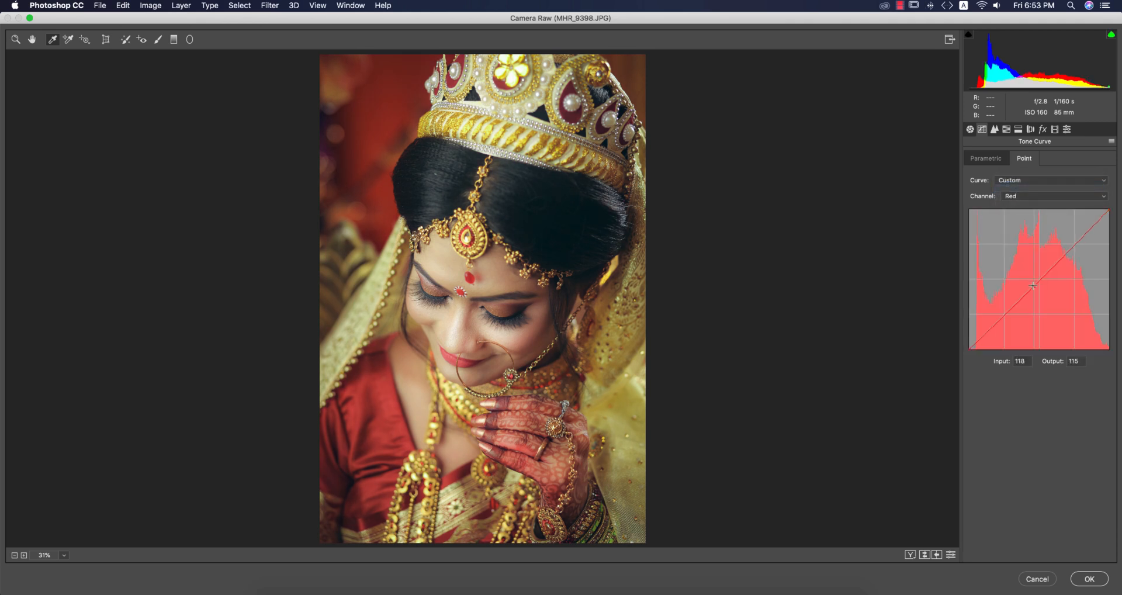
Fade the shadows on the RGB curve by anchoring a quarter-tone point and raising the black point to output 17.
{"action": "left_click", "coordinate": [1025, 199]}
{"action": "left_click", "coordinate": [1025, 188]}
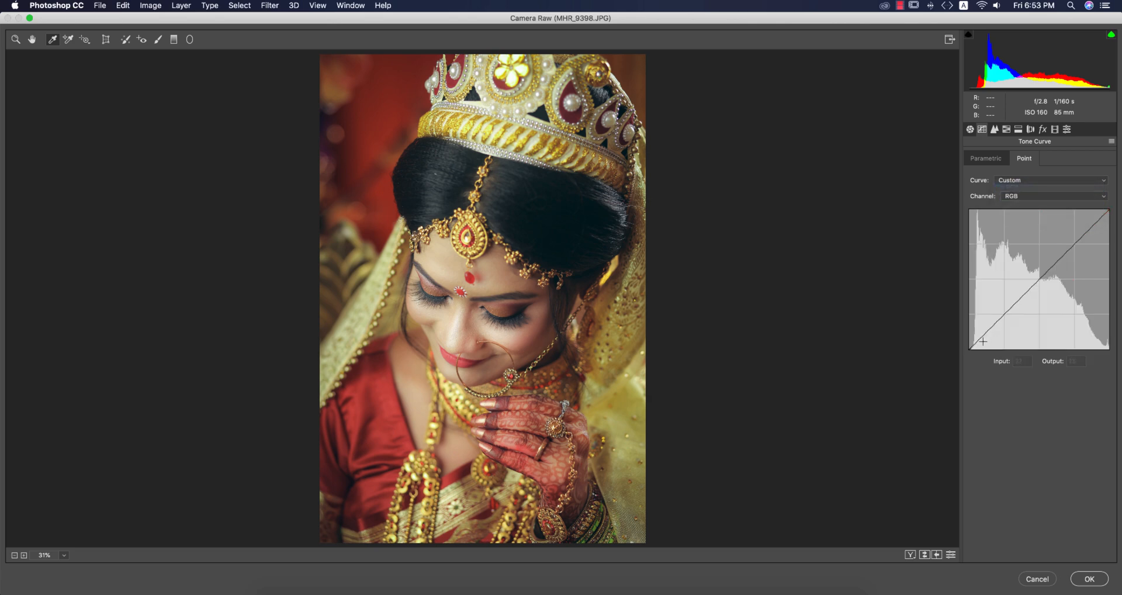
{"action": "left_click", "coordinate": [1004, 316]}
{"action": "left_click_drag", "start_coordinate": [970, 349], "coordinate": [969, 339]}
{"action": "key", "text": "super+z"}
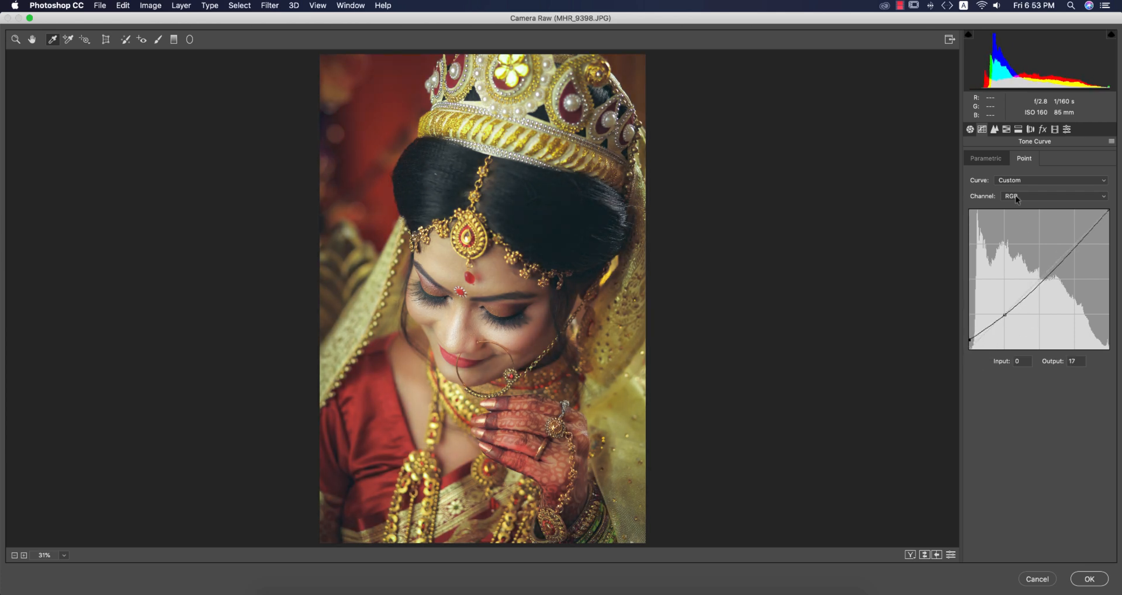
Refine the basic adjustments by setting Temperature to -15, Exposure to +0.30 and Tint to 0.
{"action": "left_click", "coordinate": [970, 129]}
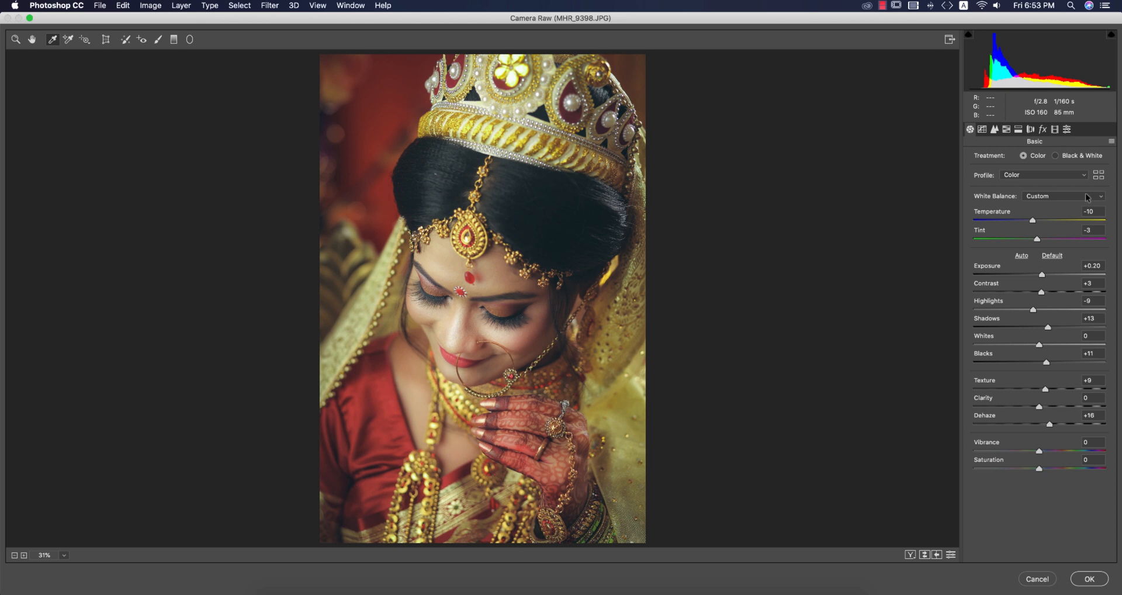
{"action": "left_click", "coordinate": [1030, 221]}
{"action": "left_click_drag", "start_coordinate": [1043, 275], "coordinate": [1046, 277]}
{"action": "left_click_drag", "start_coordinate": [1037, 240], "coordinate": [1040, 240]}
Compare the whole portrait before and after the Camera Raw adjustments by swapping the settings repeatedly.
{"action": "left_click", "coordinate": [924, 555]}
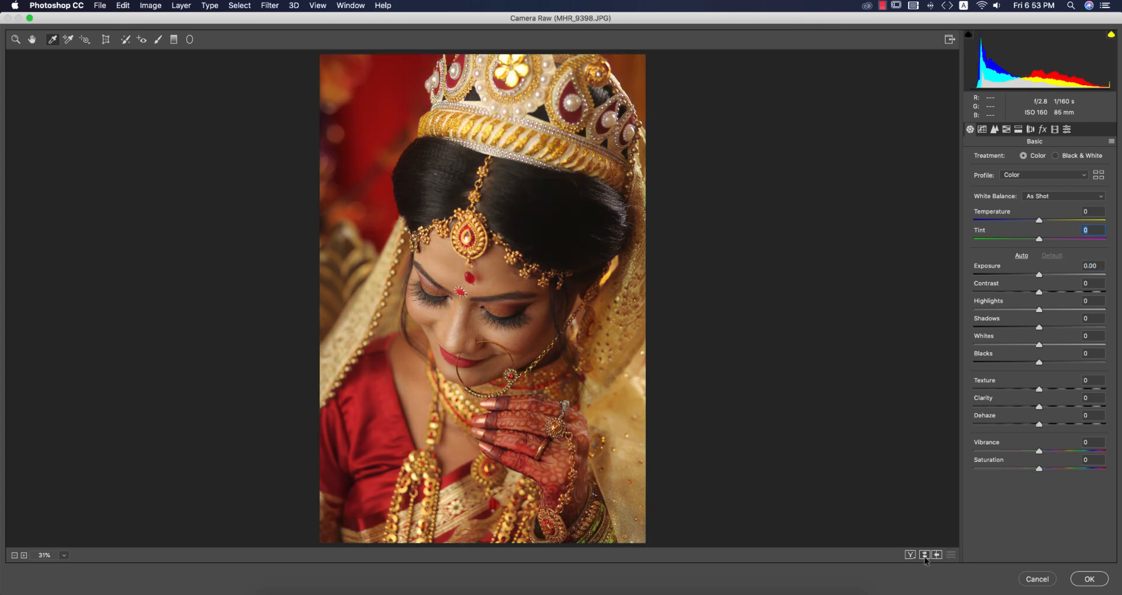
{"action": "left_click", "coordinate": [924, 556]}
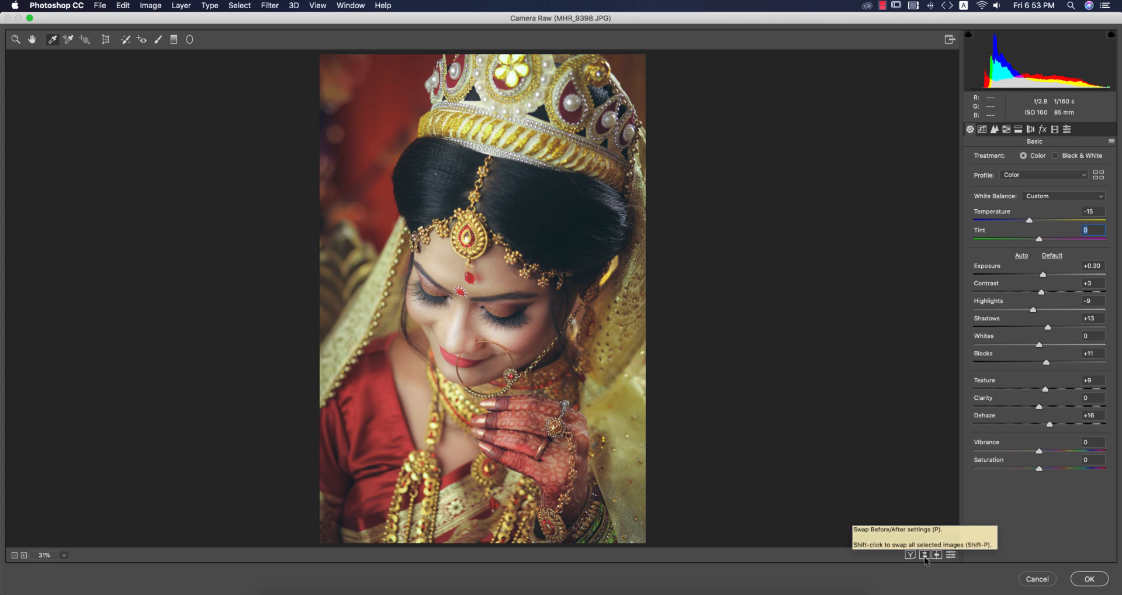
{"action": "left_click", "coordinate": [924, 556]}
{"action": "left_click", "coordinate": [925, 556]}
{"action": "left_click", "coordinate": [925, 556]}
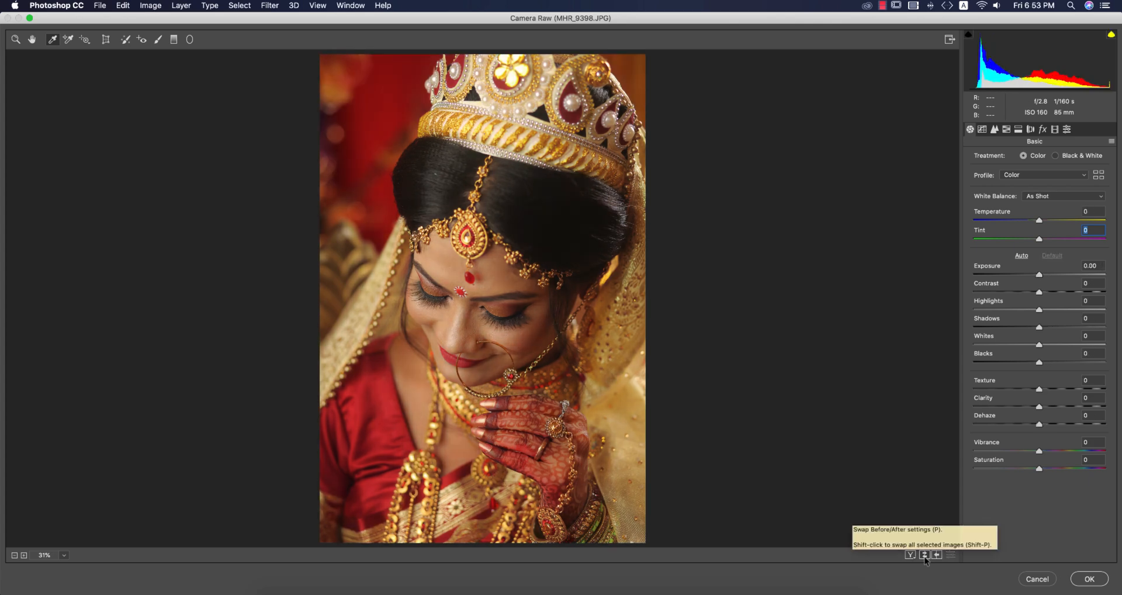
{"action": "left_click", "coordinate": [925, 556]}
{"action": "left_click", "coordinate": [925, 555]}
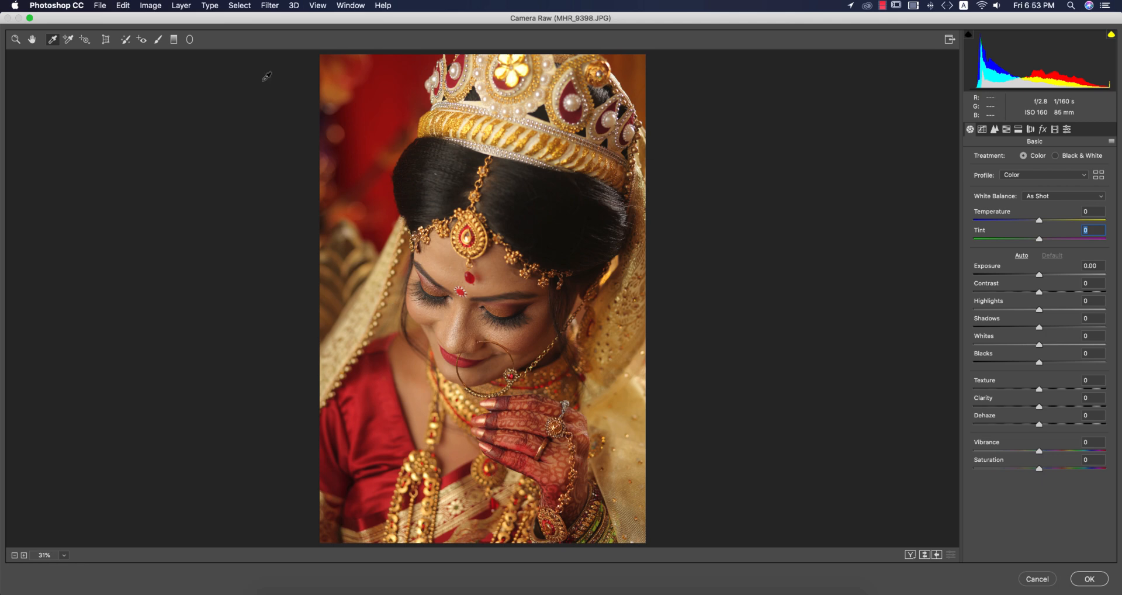
Inspect the bride's face at 66.7% zoom, swapping between the before and after settings.
{"action": "double_click", "coordinate": [32, 39]}
{"action": "key", "text": "super+equal"}
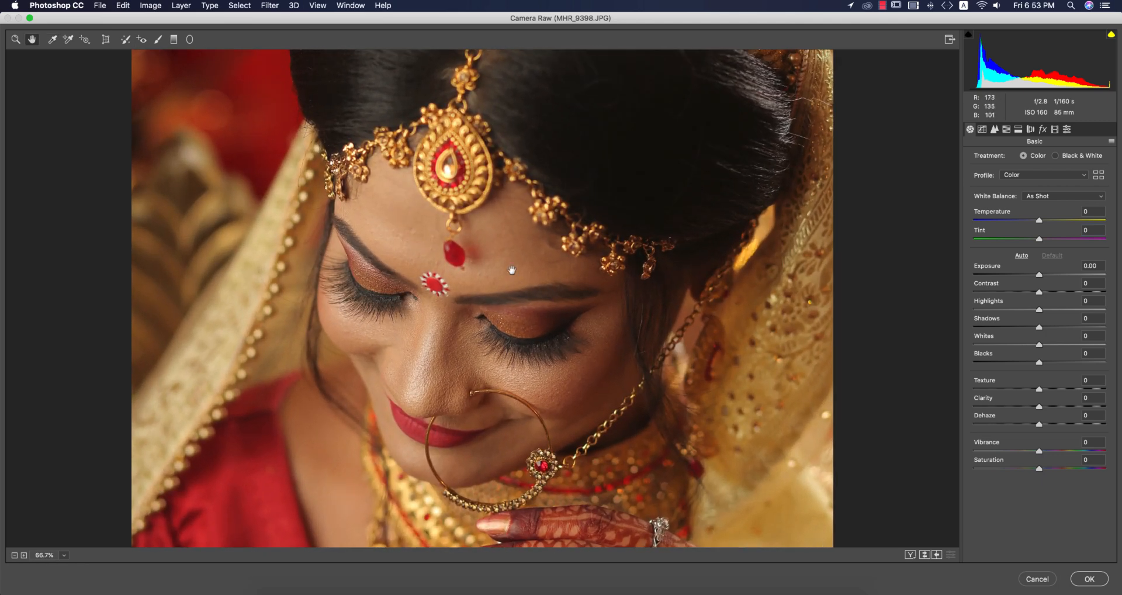
{"action": "left_click", "coordinate": [925, 555]}
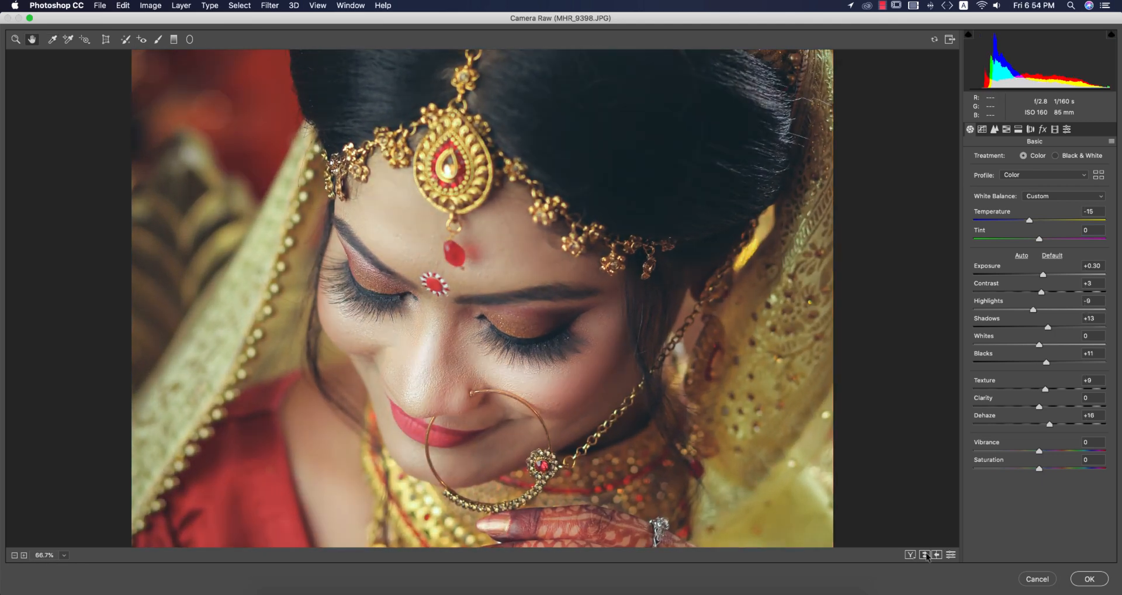
{"action": "left_click", "coordinate": [924, 555]}
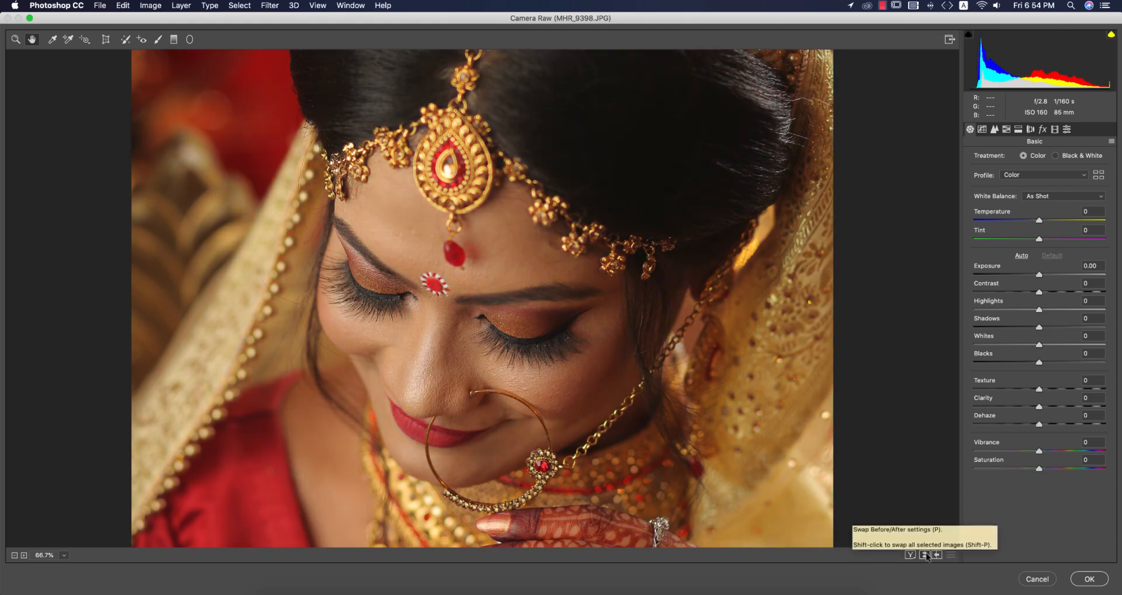
{"action": "left_click", "coordinate": [925, 555]}
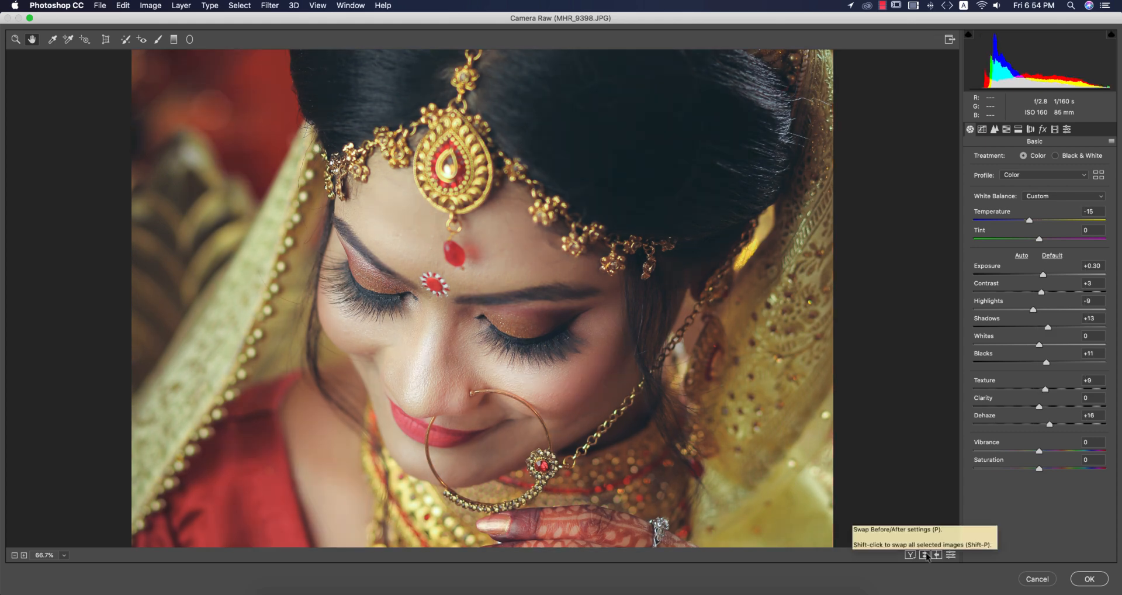
{"action": "left_click", "coordinate": [925, 555]}
{"action": "left_click", "coordinate": [925, 555]}
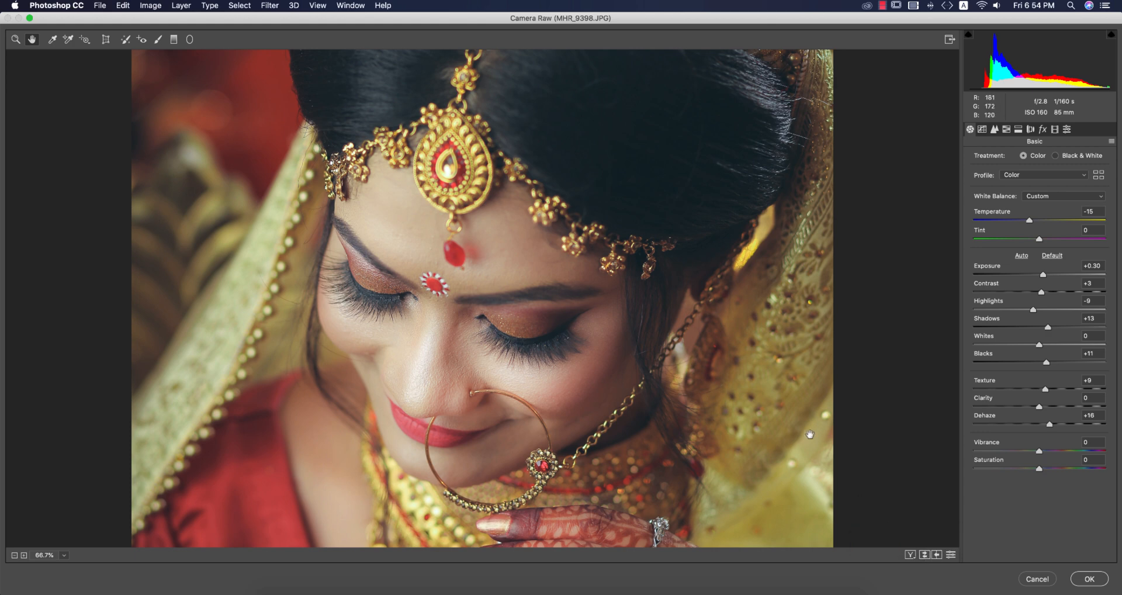
{"action": "key", "text": "super+0"}
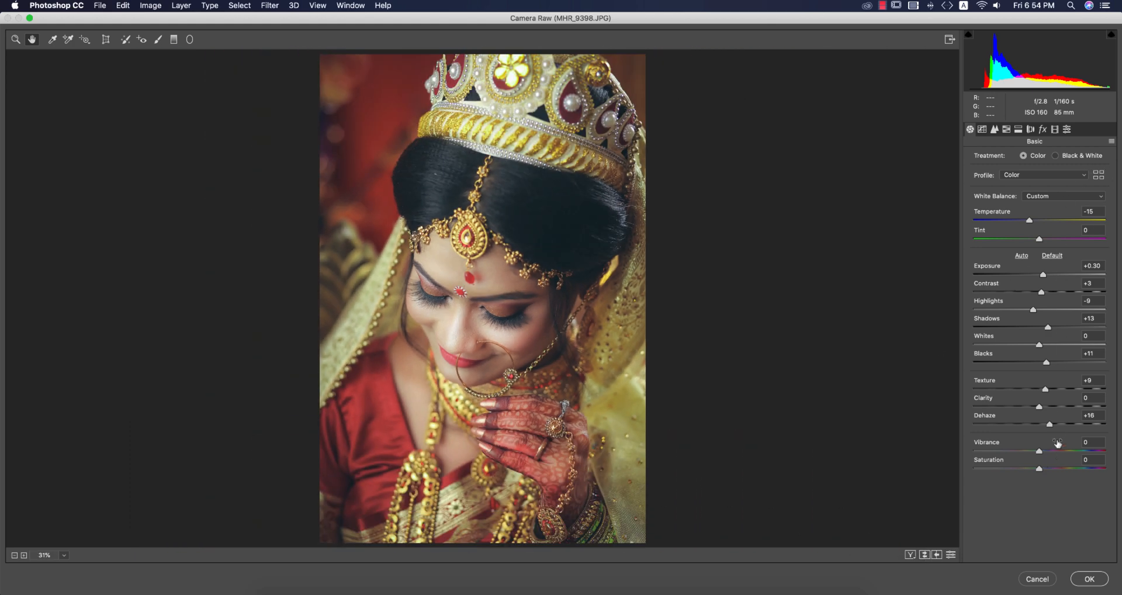
Strengthen the portrait's contrast by setting Dehaze to +28 and Whites to +23.
{"action": "left_click_drag", "start_coordinate": [1050, 424], "coordinate": [1059, 424]}
{"action": "left_click", "coordinate": [1059, 426]}
{"action": "left_click_drag", "start_coordinate": [1038, 345], "coordinate": [1055, 347]}
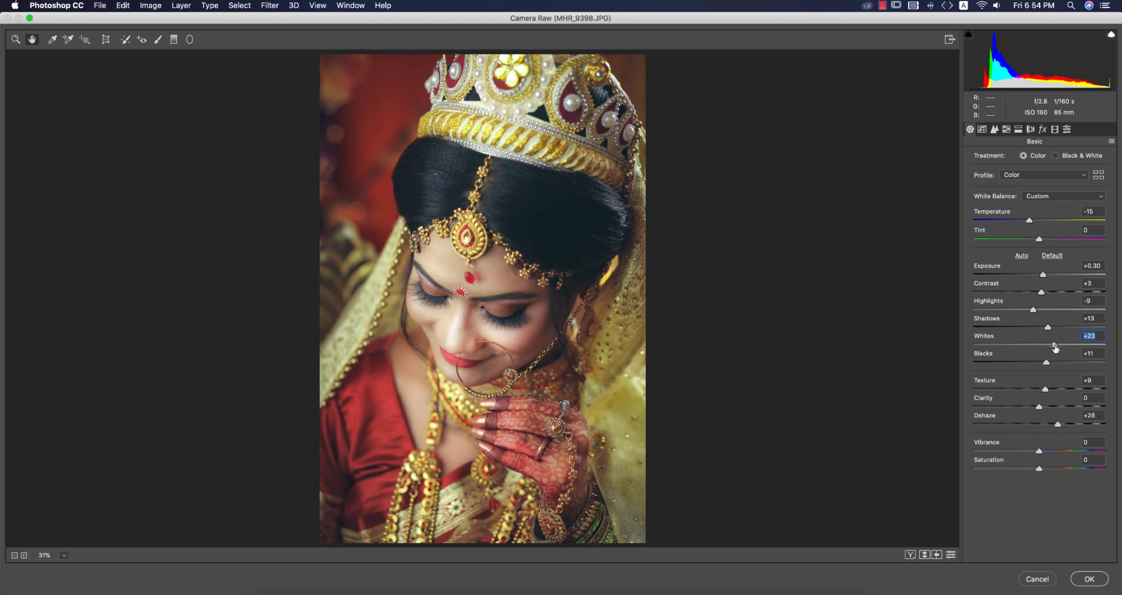
{"action": "left_click", "coordinate": [1006, 130]}
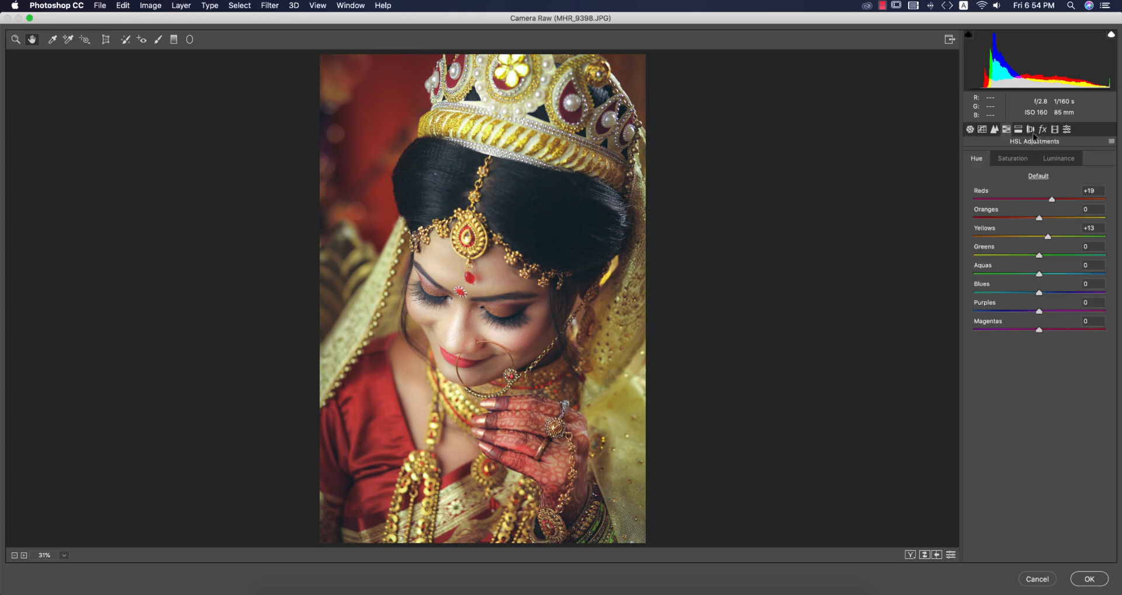
{"action": "left_click", "coordinate": [970, 131]}
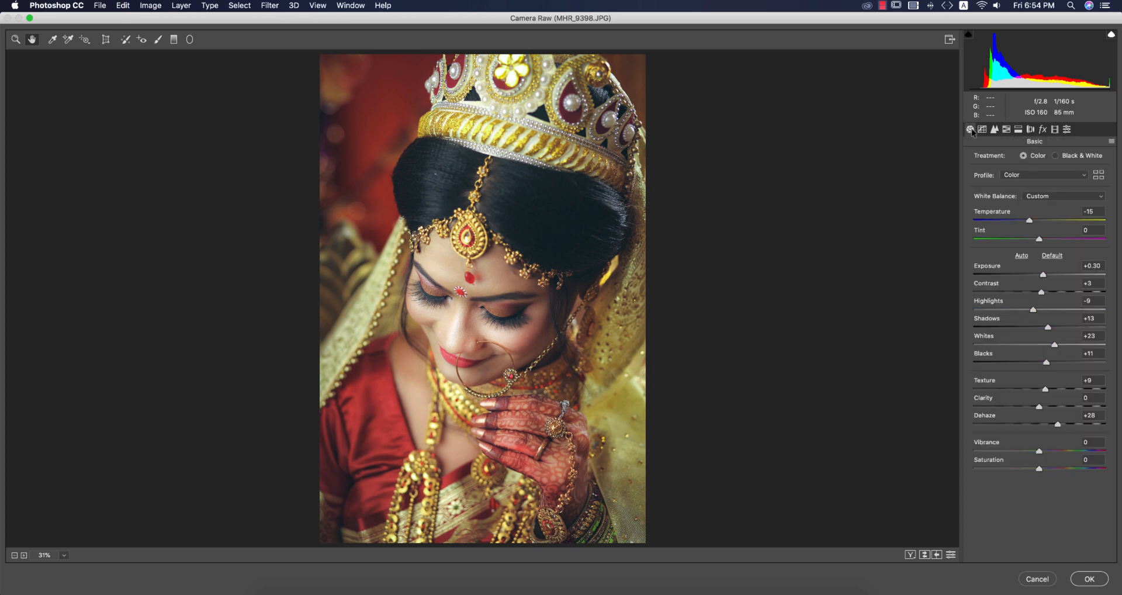
Save the Camera Raw settings with the default subset as inwedding.xmp in the 3-4-2020 folder on Apps And Work.
{"action": "left_click", "coordinate": [1111, 142]}
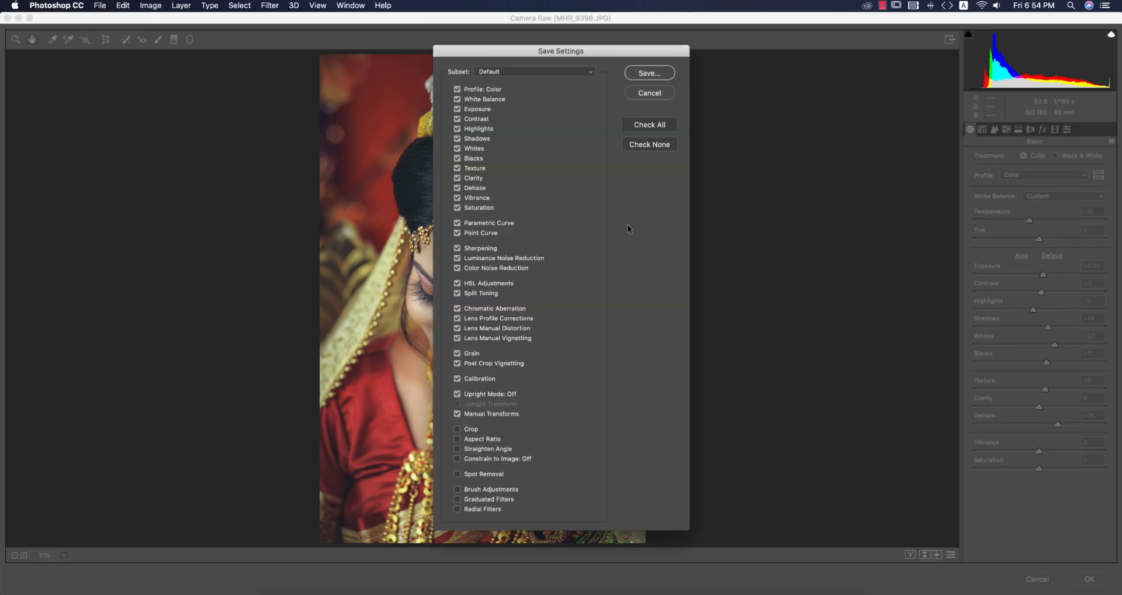
{"action": "left_click", "coordinate": [643, 73]}
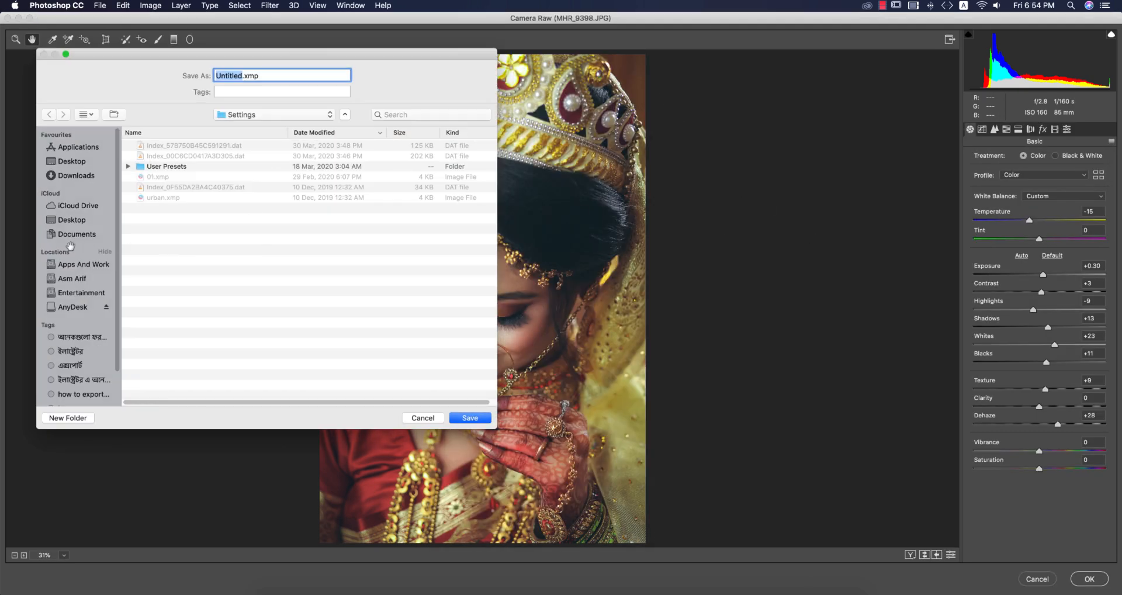
{"action": "left_click", "coordinate": [73, 266]}
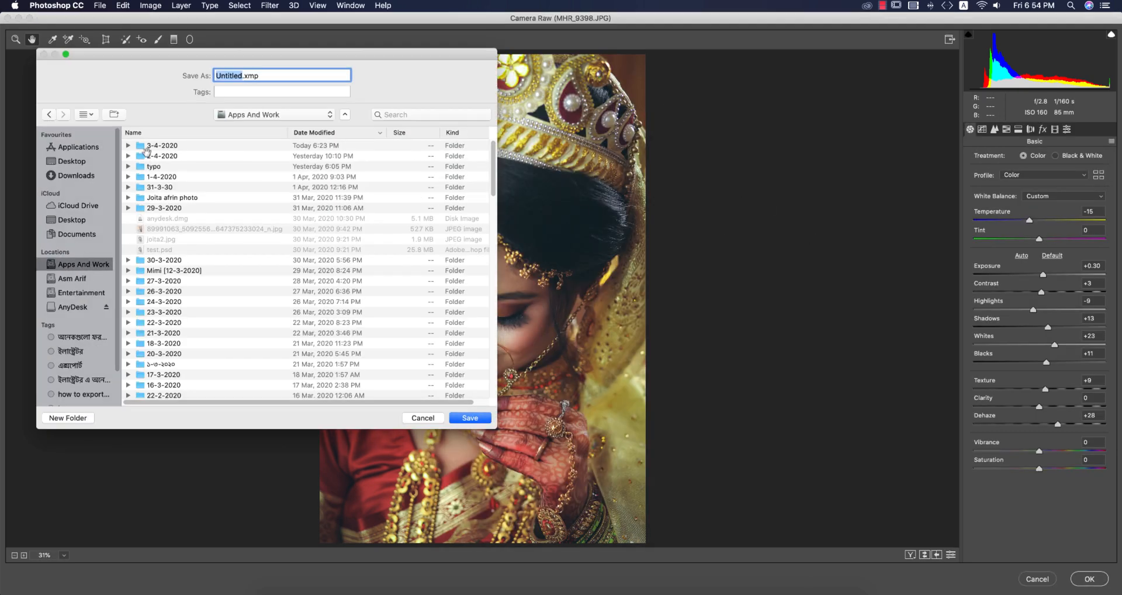
{"action": "left_click", "coordinate": [156, 146]}
{"action": "double_click", "coordinate": [240, 75]}
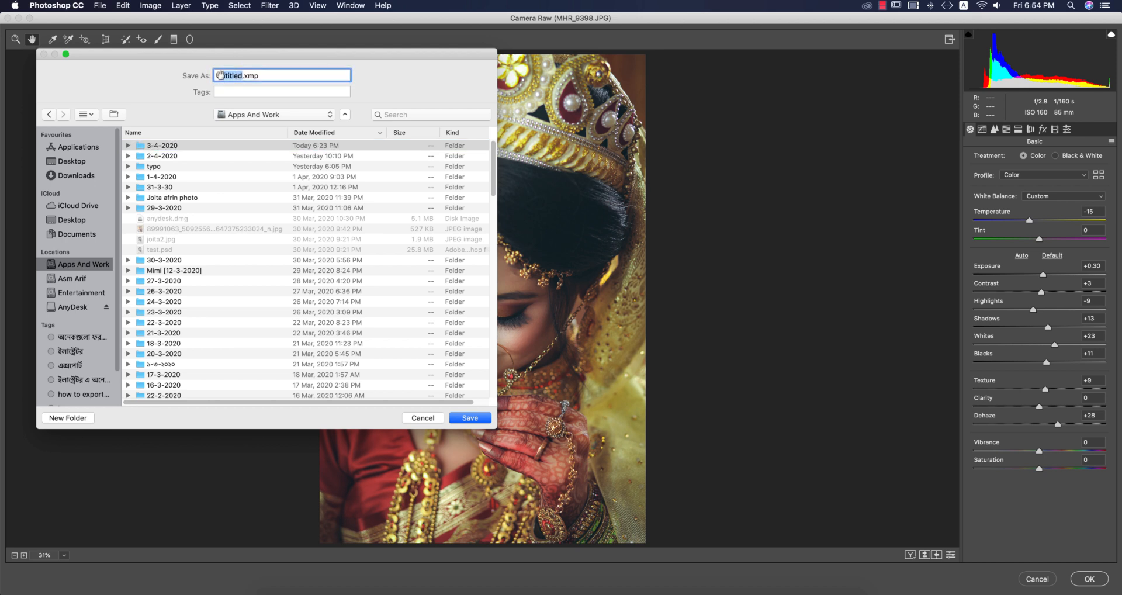
{"action": "type", "text": "inwedding"}
{"action": "double_click", "coordinate": [415, 145]}
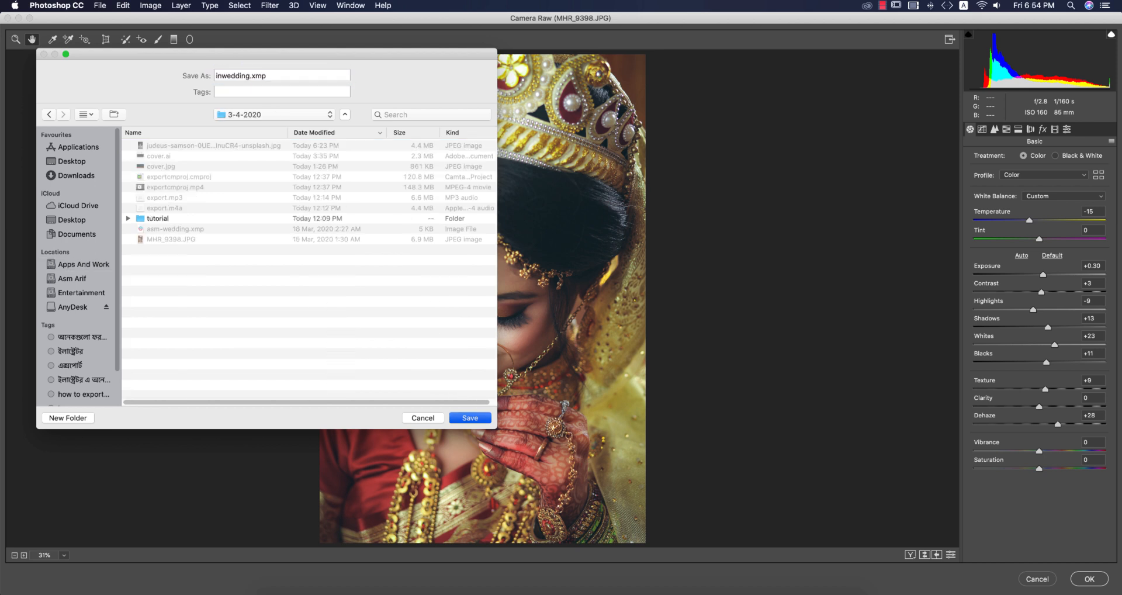
{"action": "left_click", "coordinate": [471, 418]}
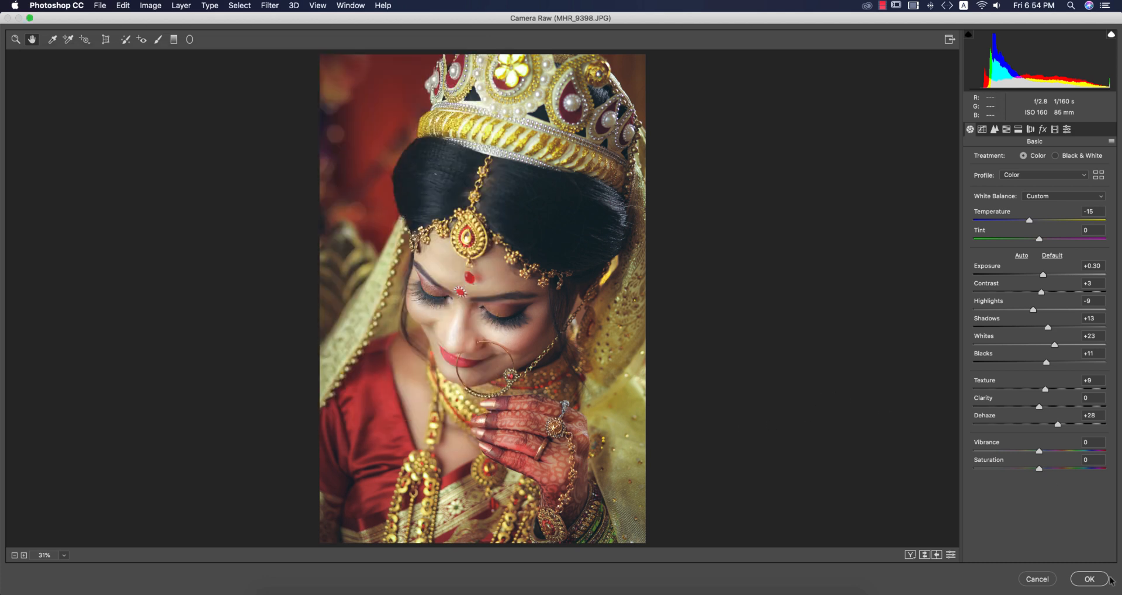
Apply the Camera Raw Filter to Layer 1 and compare it with the Background by toggling the layer's visibility.
{"action": "left_click", "coordinate": [1094, 579]}
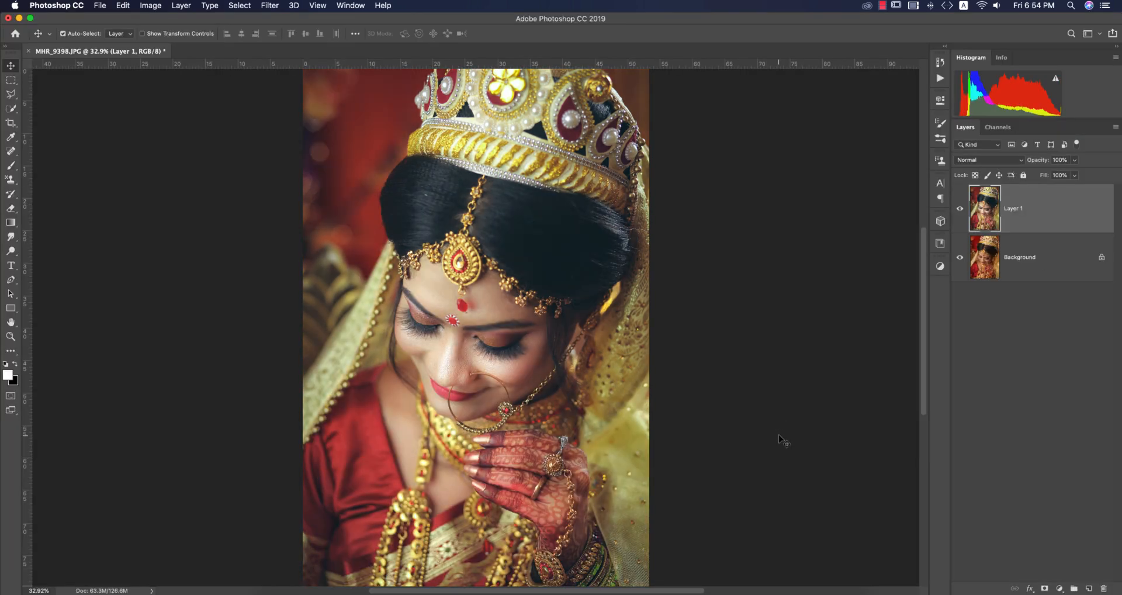
{"action": "left_click", "coordinate": [960, 208]}
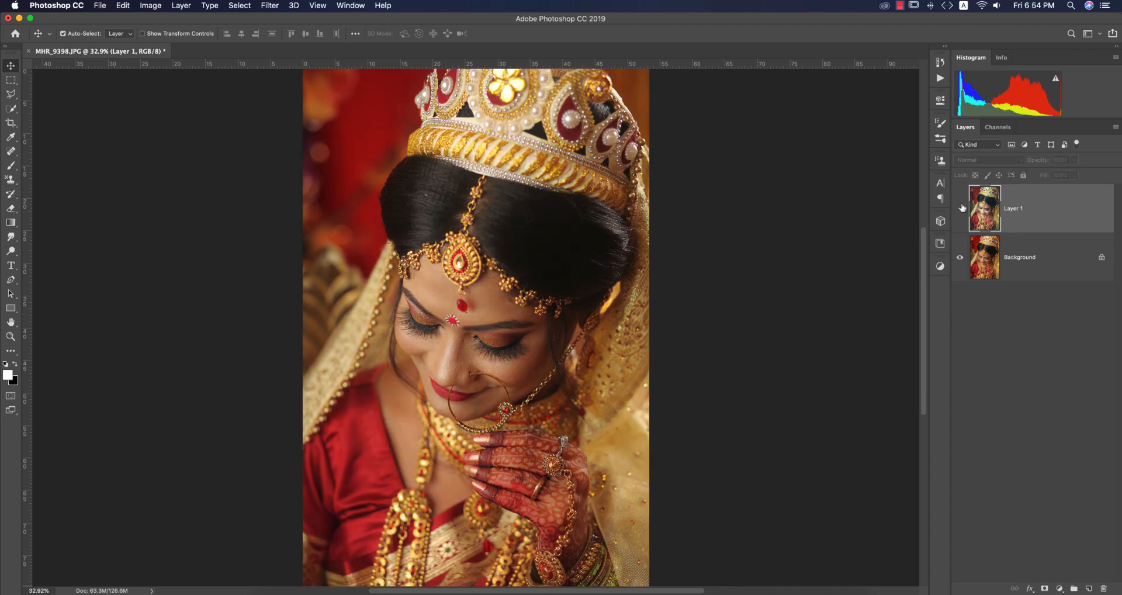
{"action": "left_click", "coordinate": [960, 208]}
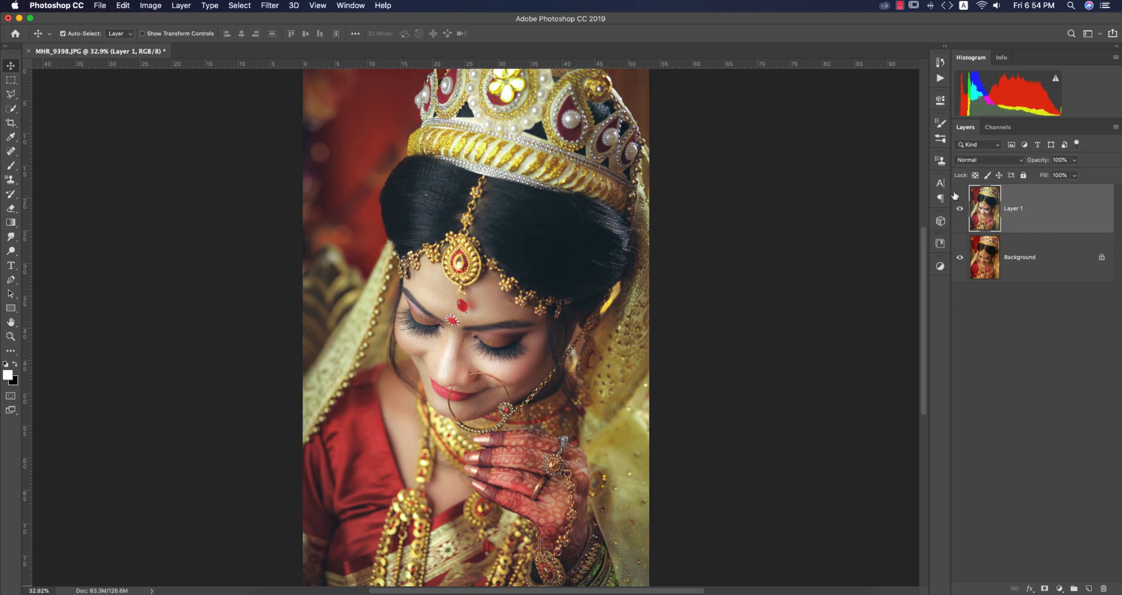
Examine the retouched face at 66.7% zoom by switching Layer 1 off and on against the original.
{"action": "key", "text": "super+equal"}
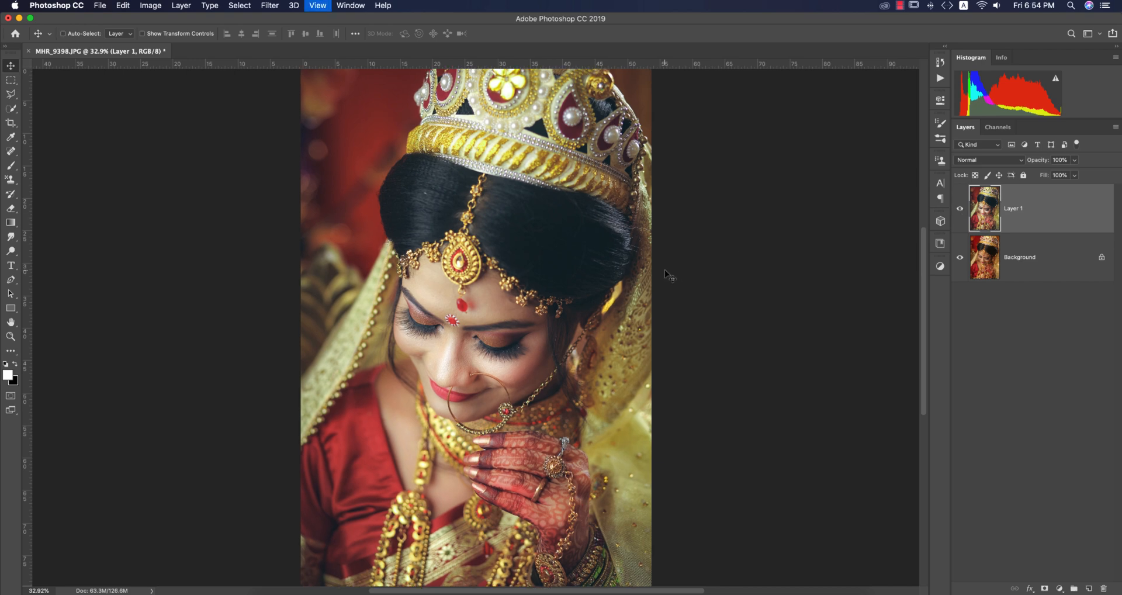
{"action": "key", "text": "super+equal"}
{"action": "key", "text": "super+equal"}
{"action": "left_click", "coordinate": [960, 208]}
{"action": "left_click", "coordinate": [961, 208]}
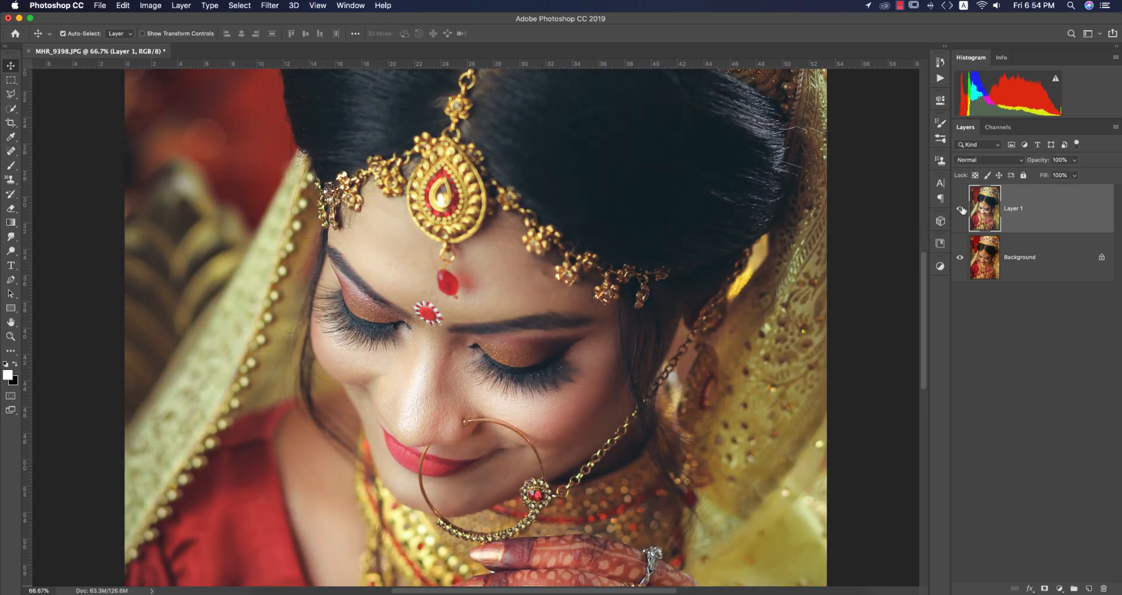
{"action": "left_click", "coordinate": [962, 208]}
{"action": "left_click", "coordinate": [961, 209]}
{"action": "key", "text": "super+0"}
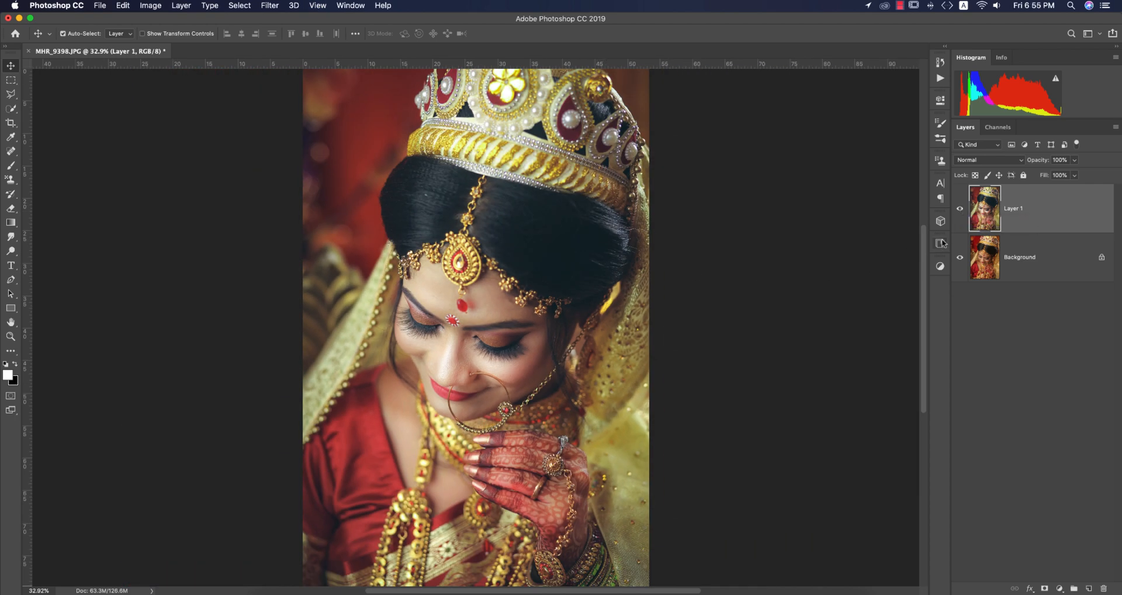